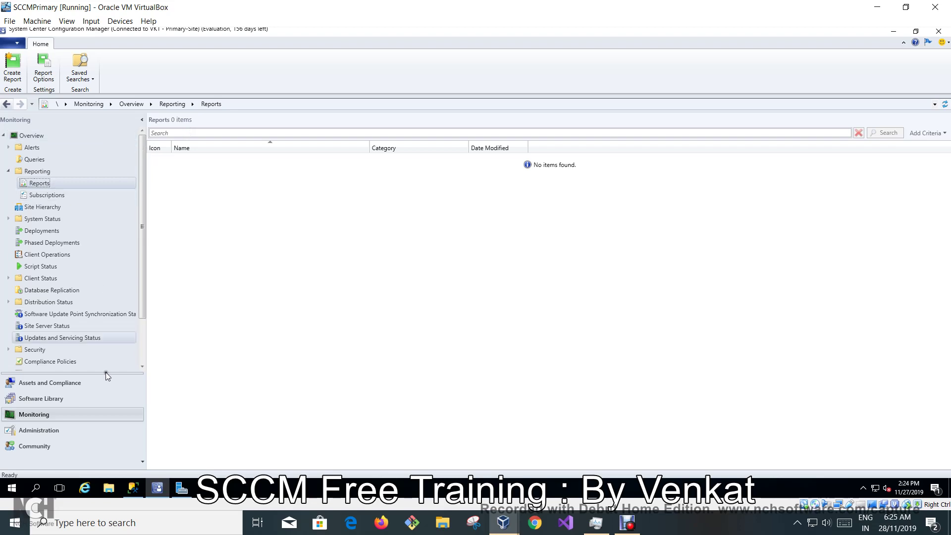
In the Administration workspace, view the primary site under Sites and the site system roles installed on \\Primary.Lab.com
{"action": "left_click", "coordinate": [78, 431]}
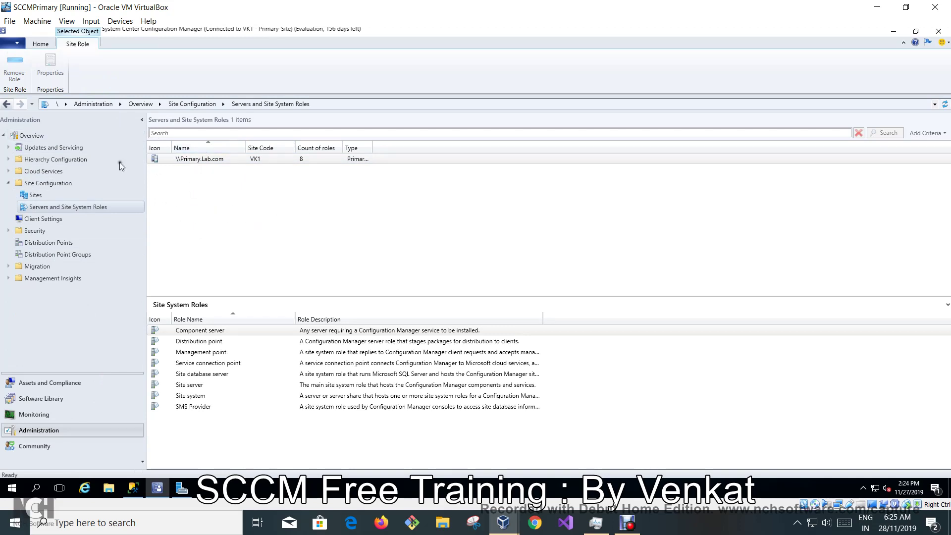
{"action": "left_click", "coordinate": [61, 195]}
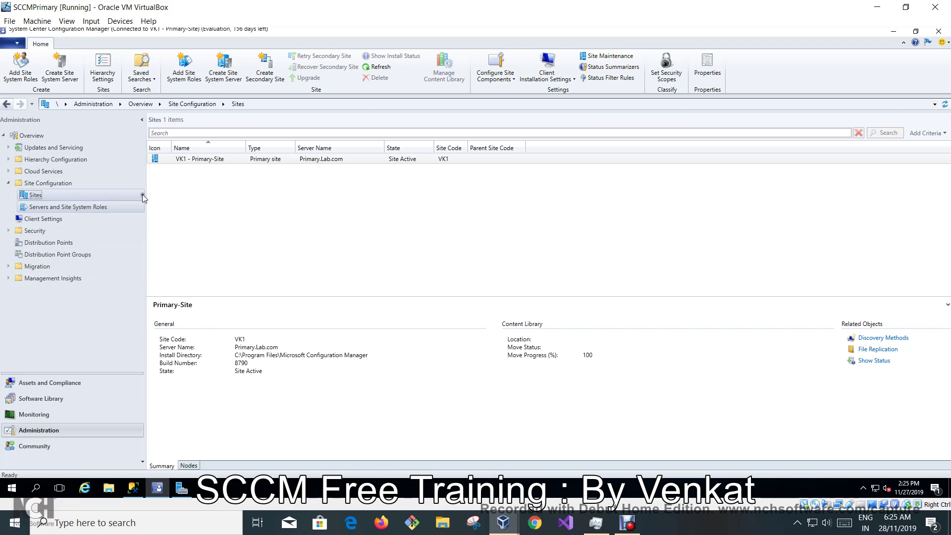
{"action": "left_click", "coordinate": [260, 159]}
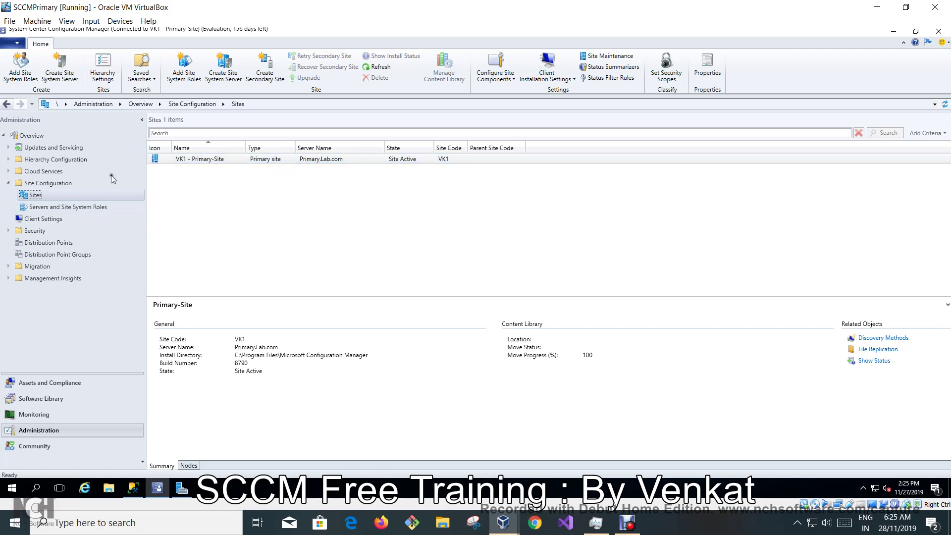
{"action": "left_click", "coordinate": [55, 207]}
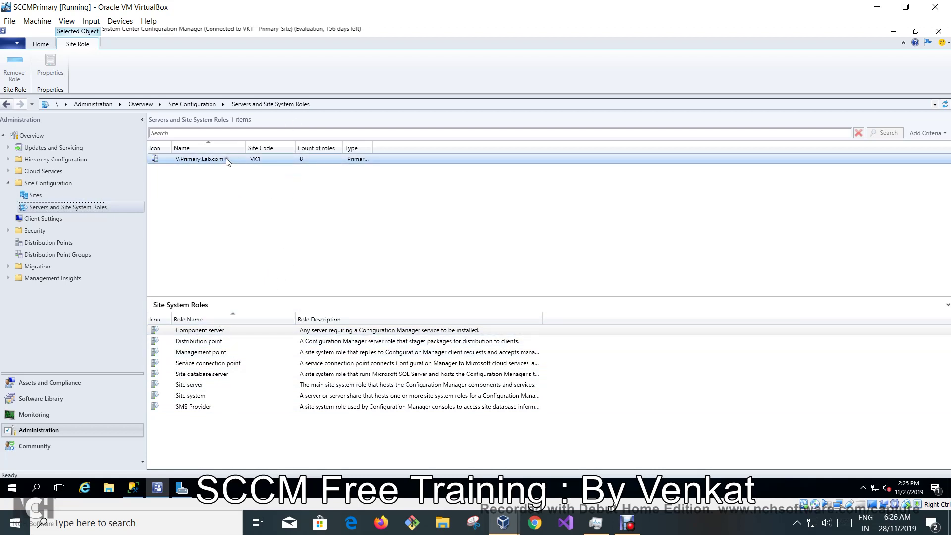
{"action": "right_click", "coordinate": [285, 162]}
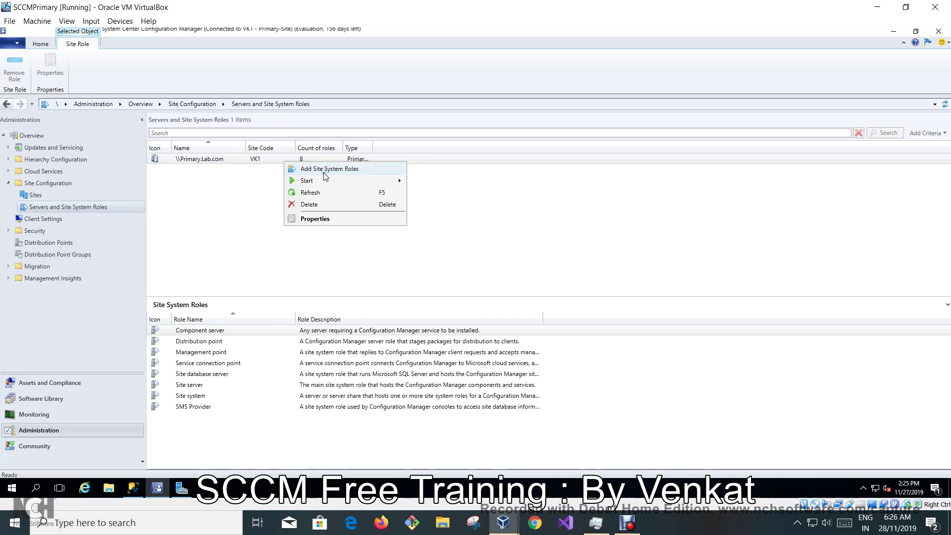
{"action": "left_click", "coordinate": [236, 212]}
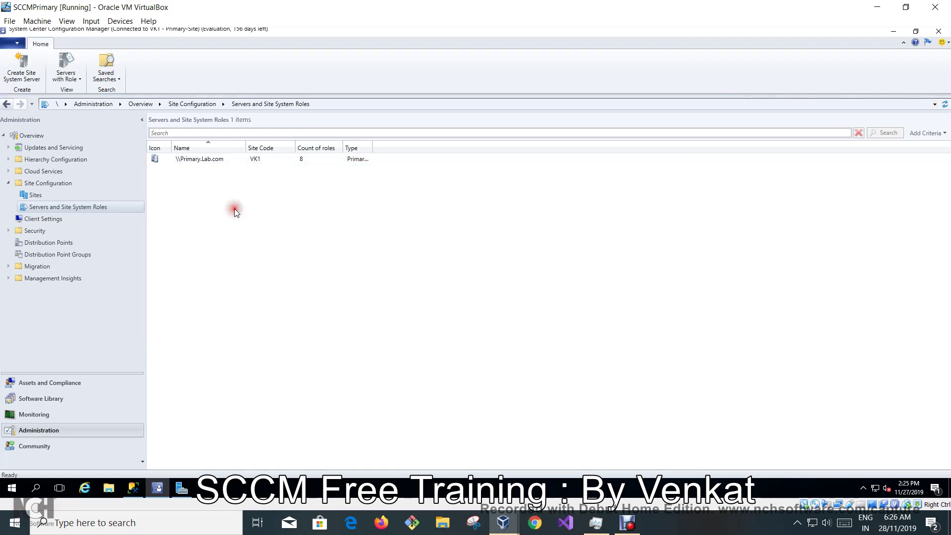
{"action": "left_click", "coordinate": [192, 159]}
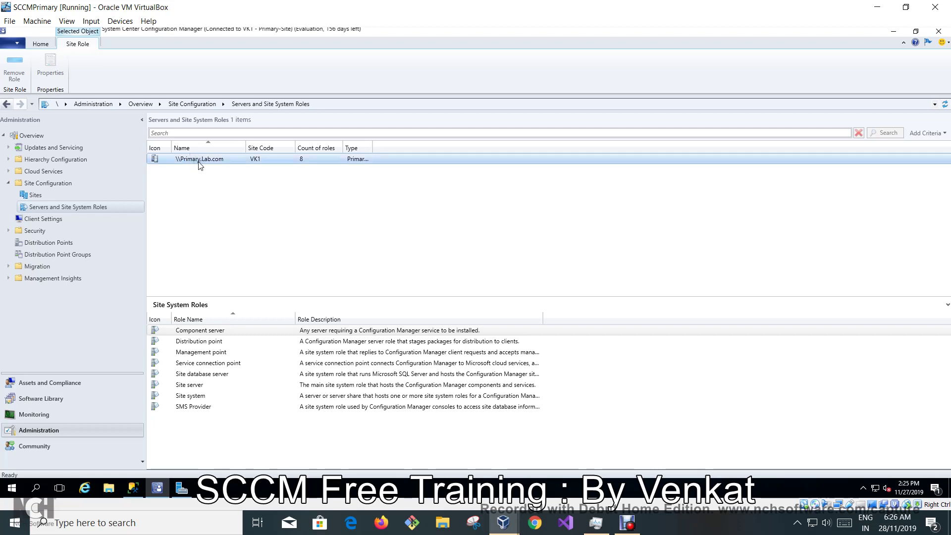
Launch the SQL Server 2016 Reporting Services Configuration Manager with elevation and connect to the MSSQLSERVER instance on PRIMARY
{"action": "left_click", "coordinate": [10, 492]}
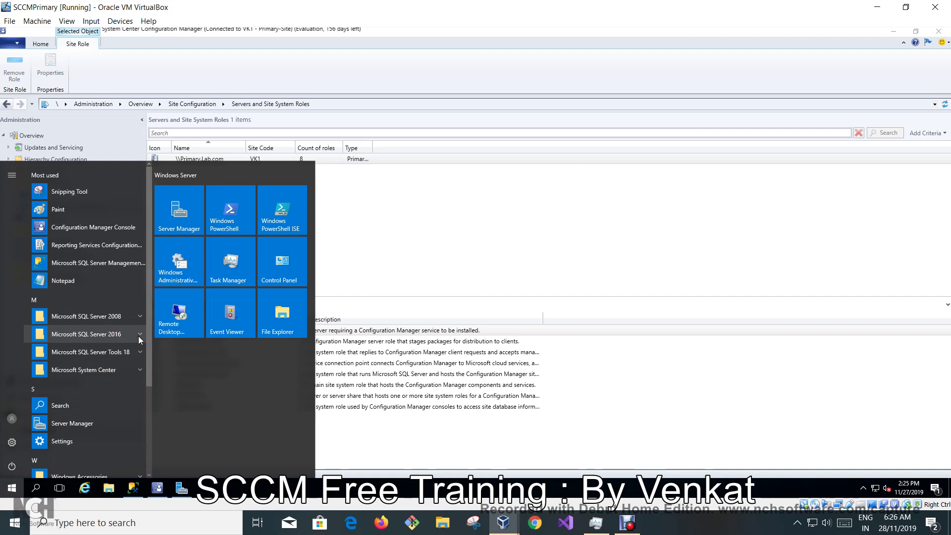
{"action": "left_click", "coordinate": [138, 335]}
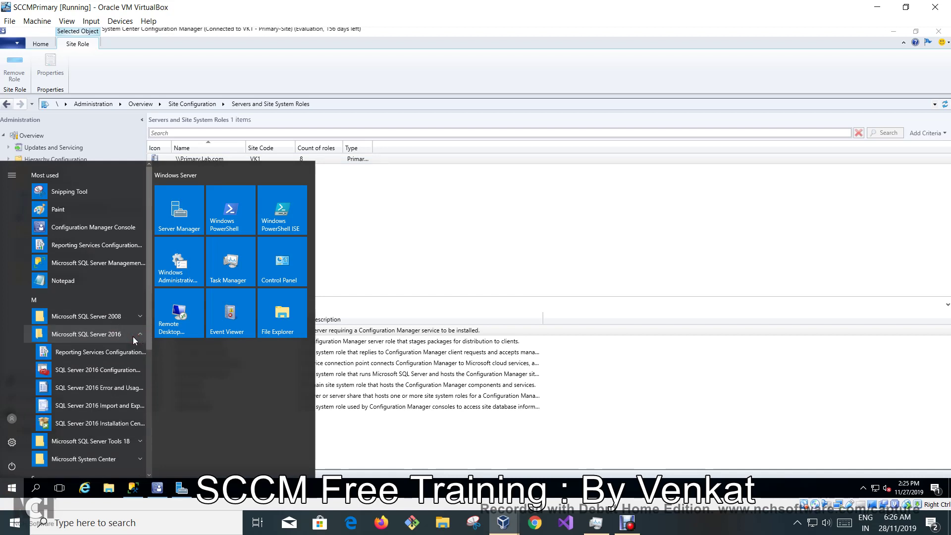
{"action": "left_click", "coordinate": [93, 355]}
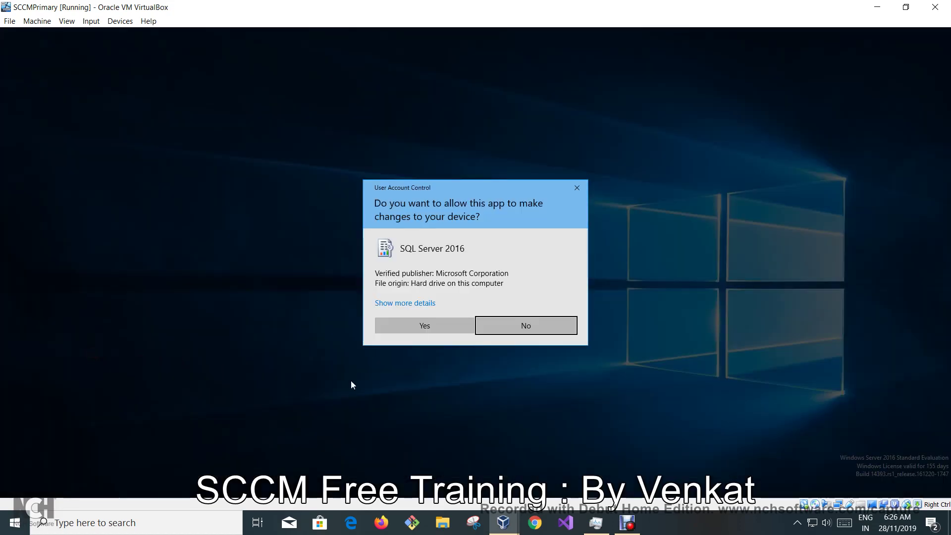
{"action": "left_click", "coordinate": [411, 325]}
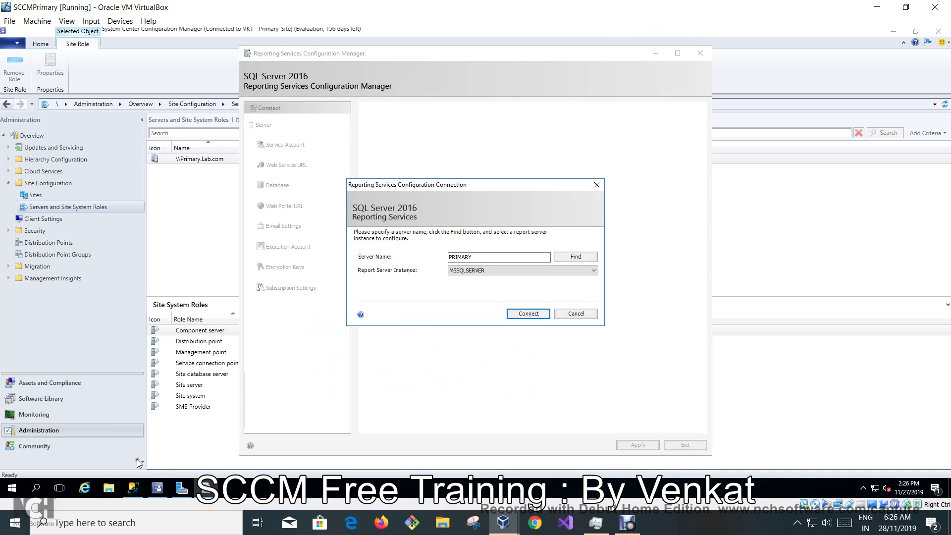
{"action": "left_click", "coordinate": [132, 488]}
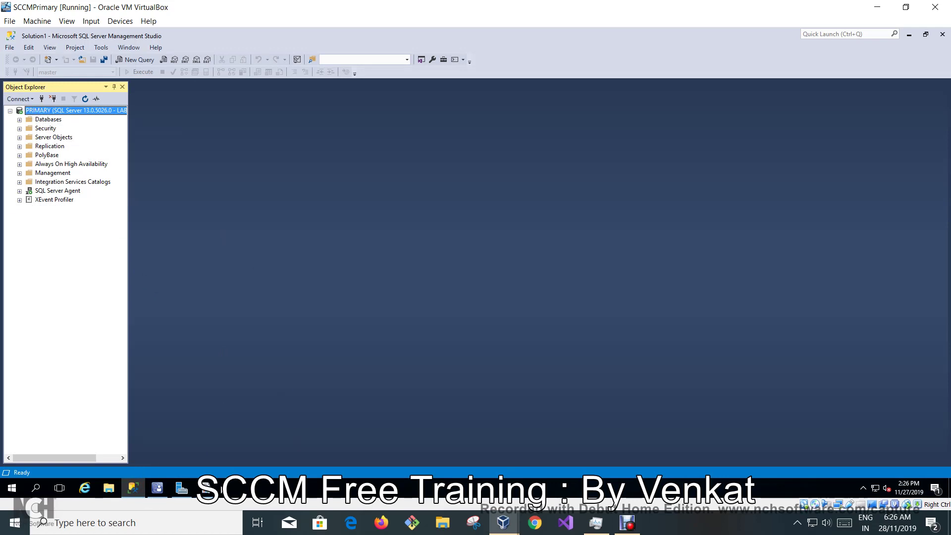
{"action": "left_click", "coordinate": [207, 489]}
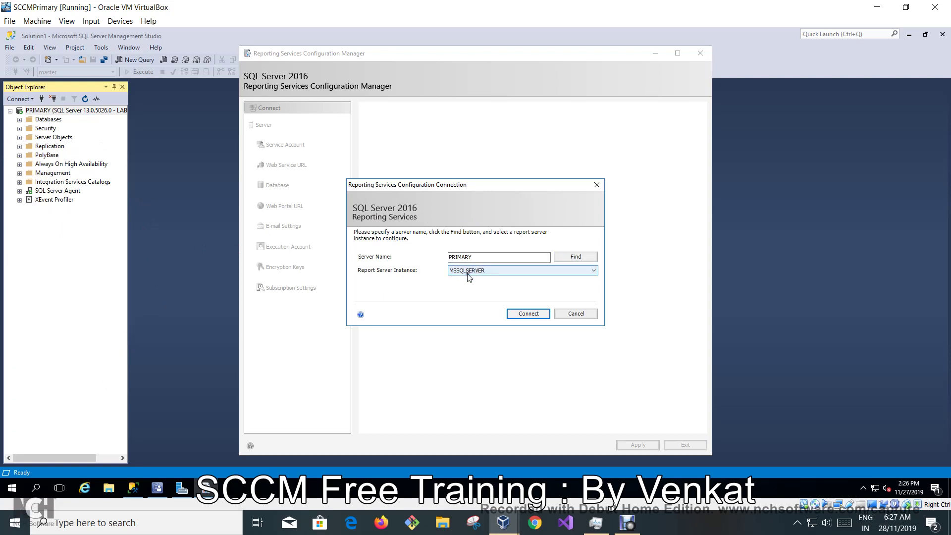
{"action": "left_click", "coordinate": [528, 314]}
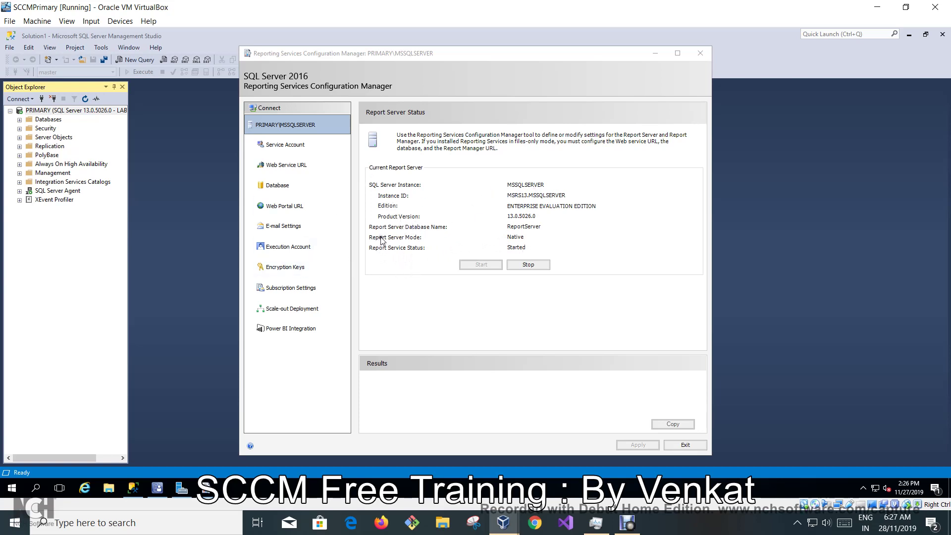
Review the report server's Service Account, Web Service URL and Database settings, including the Change Database wizard's Database Server page
{"action": "left_click", "coordinate": [295, 152]}
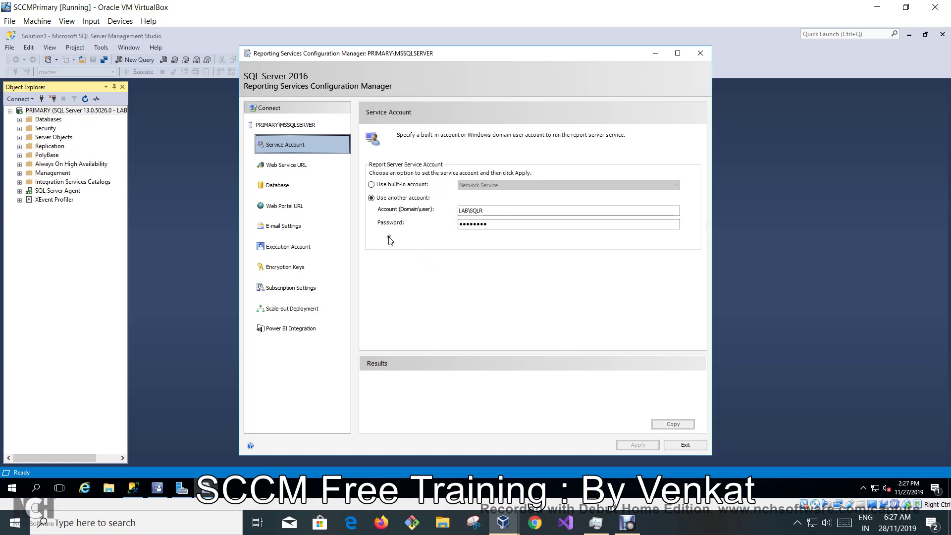
{"action": "left_click", "coordinate": [281, 174]}
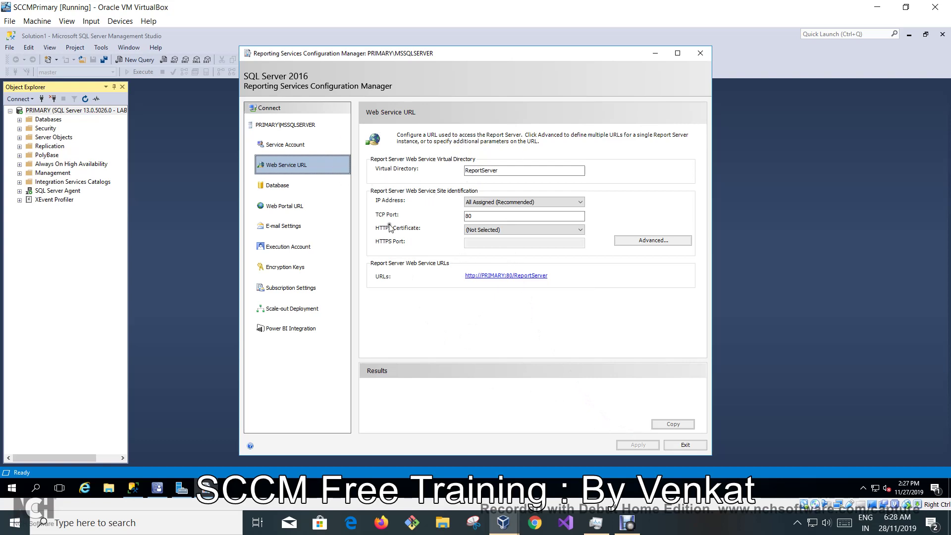
{"action": "left_click", "coordinate": [502, 215]}
{"action": "left_click", "coordinate": [277, 189]}
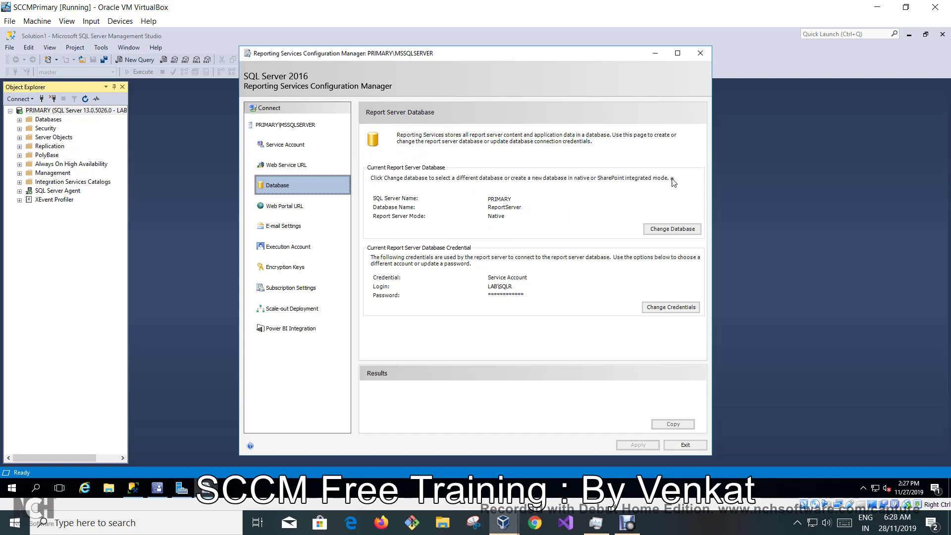
{"action": "left_click", "coordinate": [665, 230]}
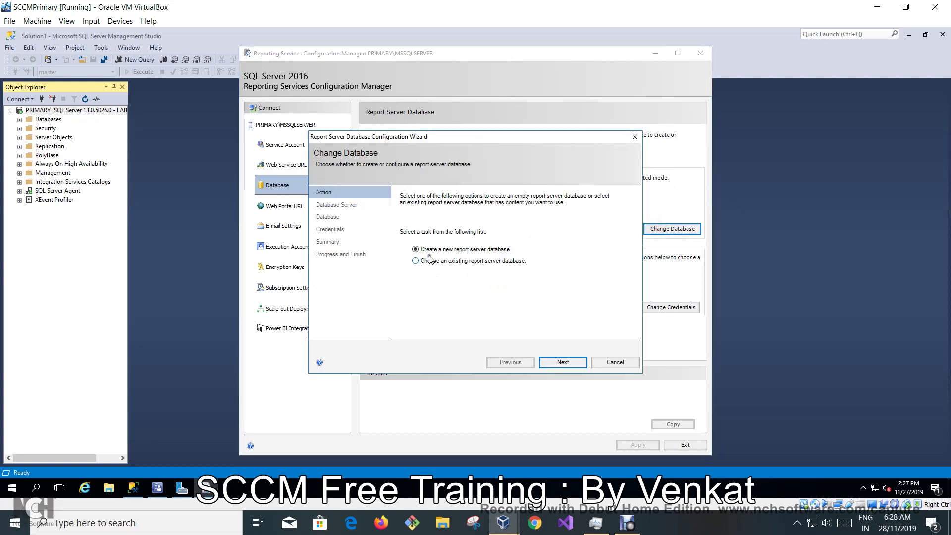
{"action": "left_click", "coordinate": [559, 362]}
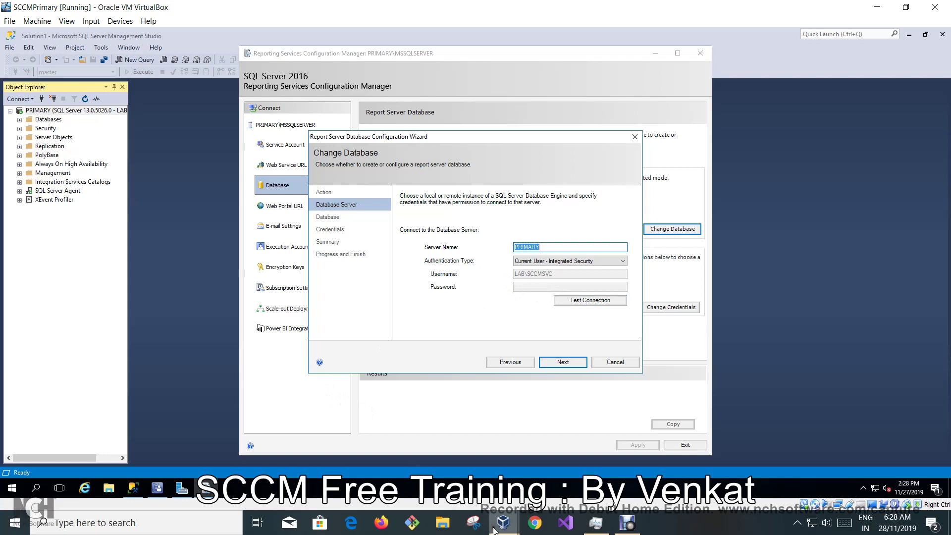
Switch to the DomainController virtual machine and unlock it by entering the LAB\administrator account password
{"action": "mouse_move", "coordinate": [494, 529]}
{"action": "left_click", "coordinate": [495, 466]}
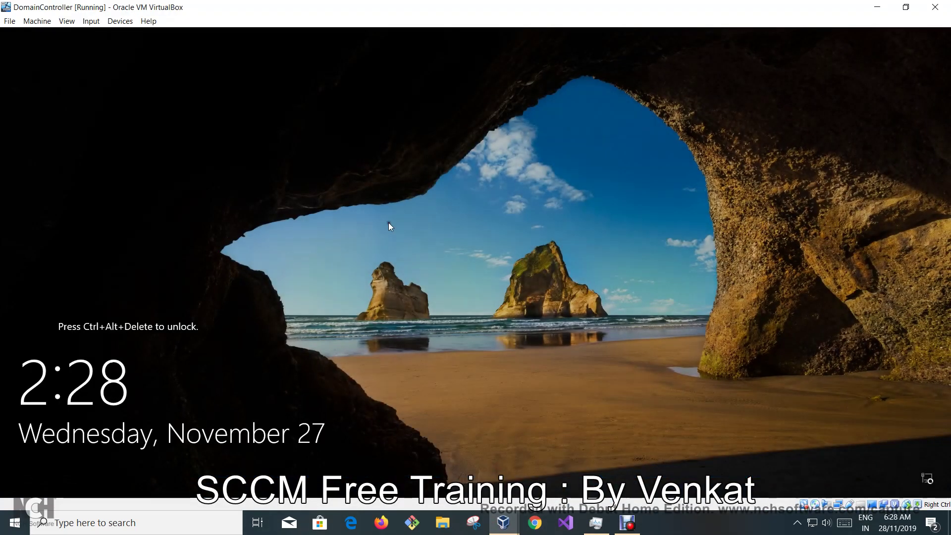
{"action": "left_click", "coordinate": [97, 21]}
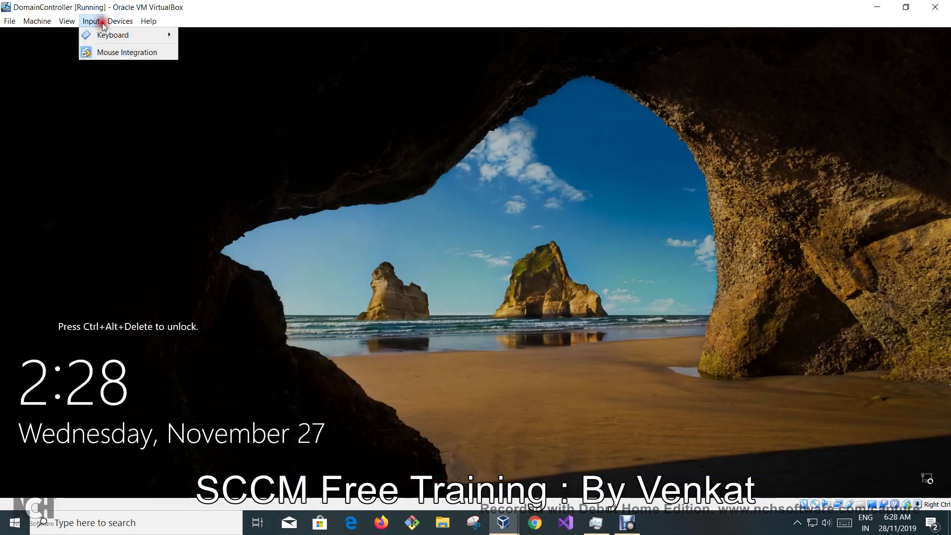
{"action": "left_click", "coordinate": [106, 35]}
{"action": "left_click", "coordinate": [222, 54]}
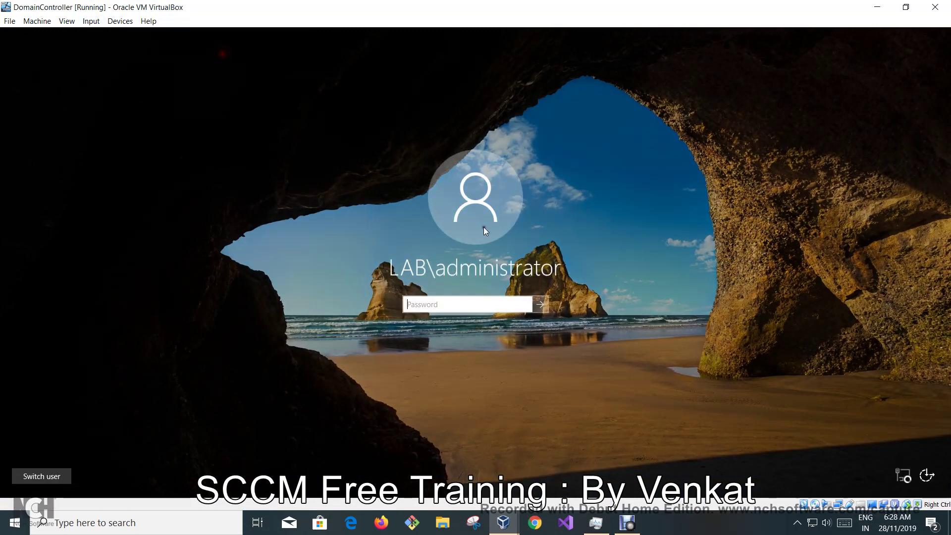
{"action": "left_click", "coordinate": [493, 304]}
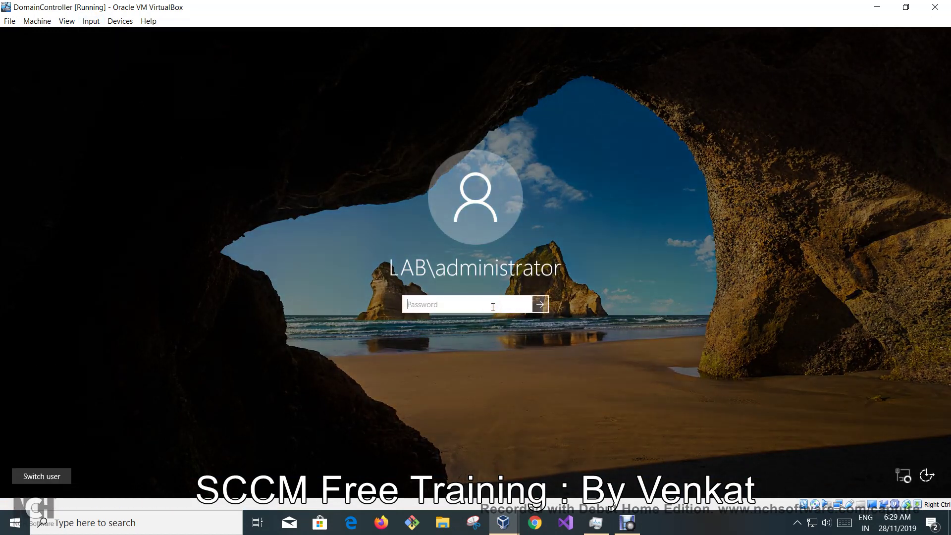
{"action": "type", "text": "•"}
{"action": "type", "text": "••••••••"}
{"action": "key", "text": "Return"}
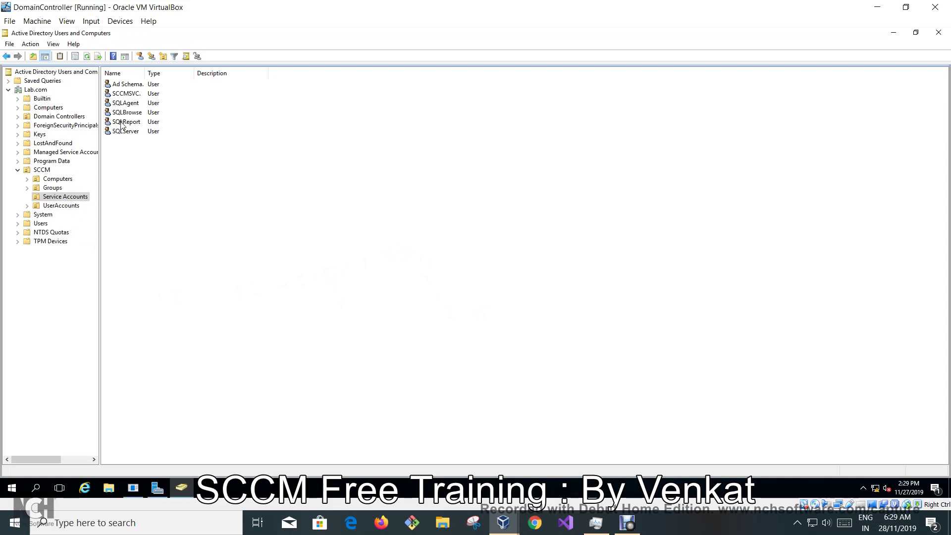
Widen the Name column and examine the SQL accounts in the Service Accounts folder, ending with SQLReport selected
{"action": "left_click_drag", "start_coordinate": [193, 73], "coordinate": [184, 76]}
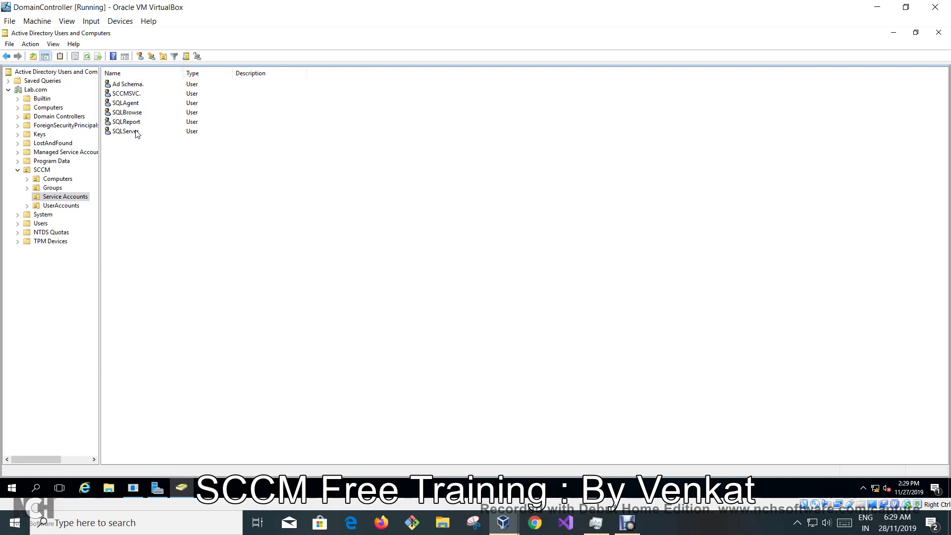
{"action": "left_click", "coordinate": [129, 104]}
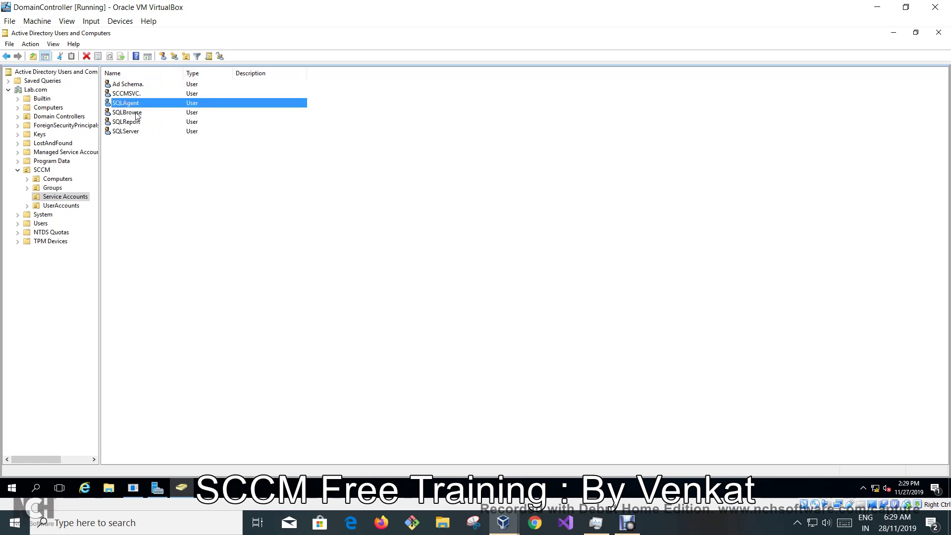
{"action": "left_click", "coordinate": [137, 113]}
{"action": "left_click", "coordinate": [138, 122]}
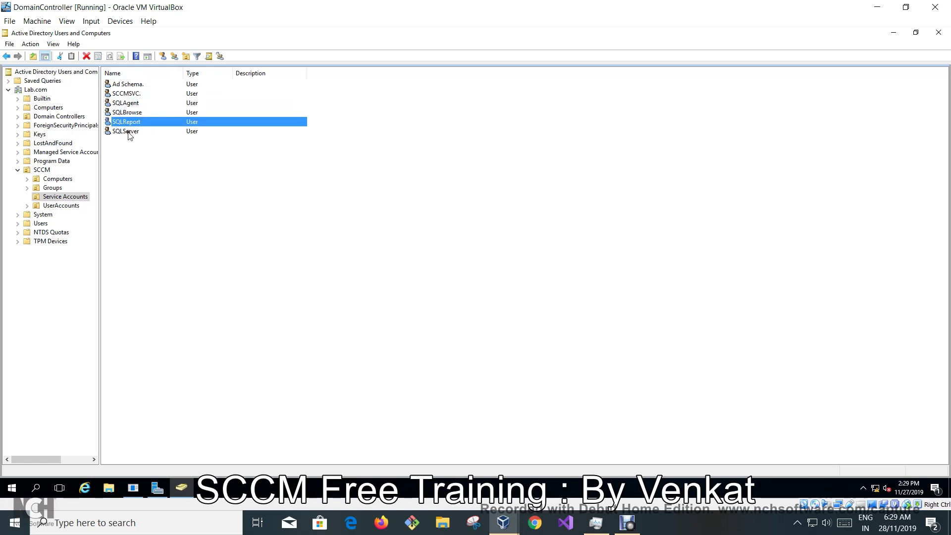
{"action": "left_click", "coordinate": [128, 133]}
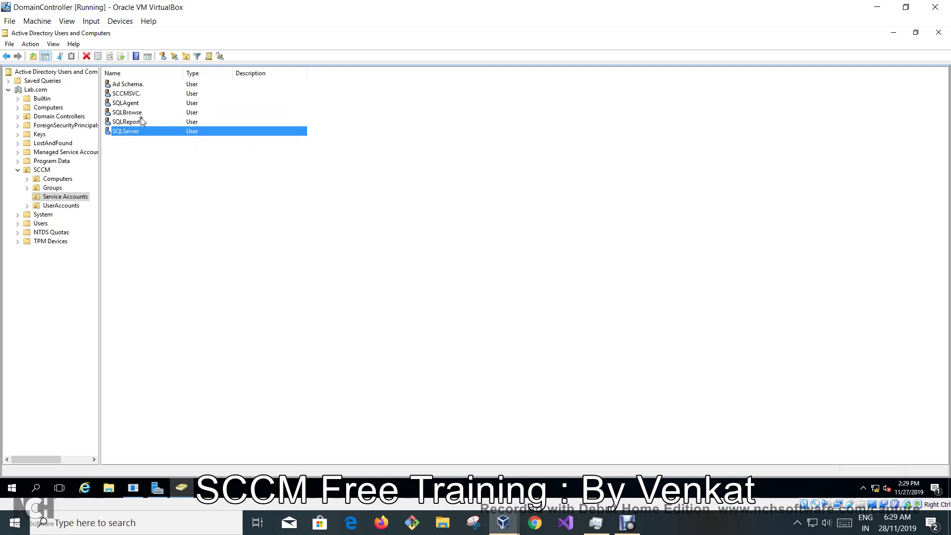
{"action": "left_click", "coordinate": [133, 124]}
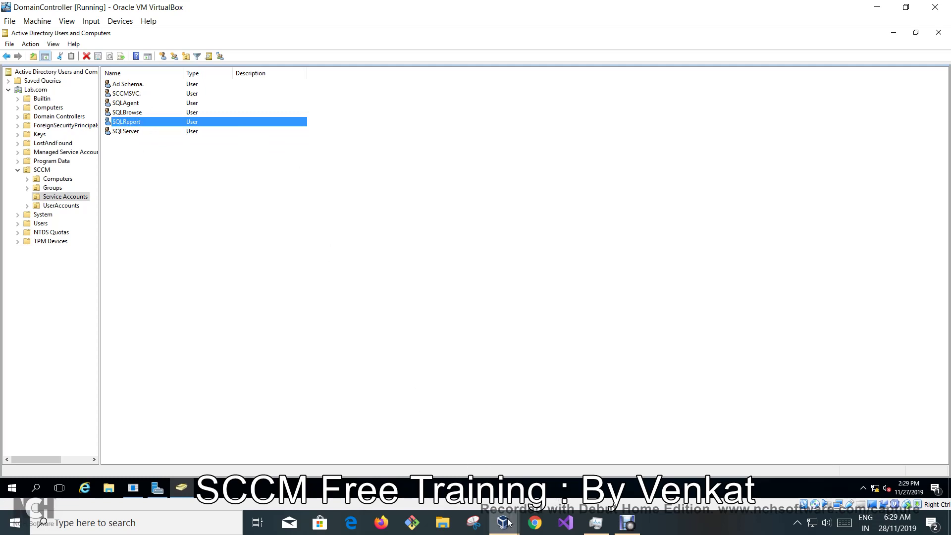
Return to the SCCMPrimary virtual machine and cancel the Change Database wizard
{"action": "mouse_move", "coordinate": [503, 523]}
{"action": "left_click", "coordinate": [638, 465]}
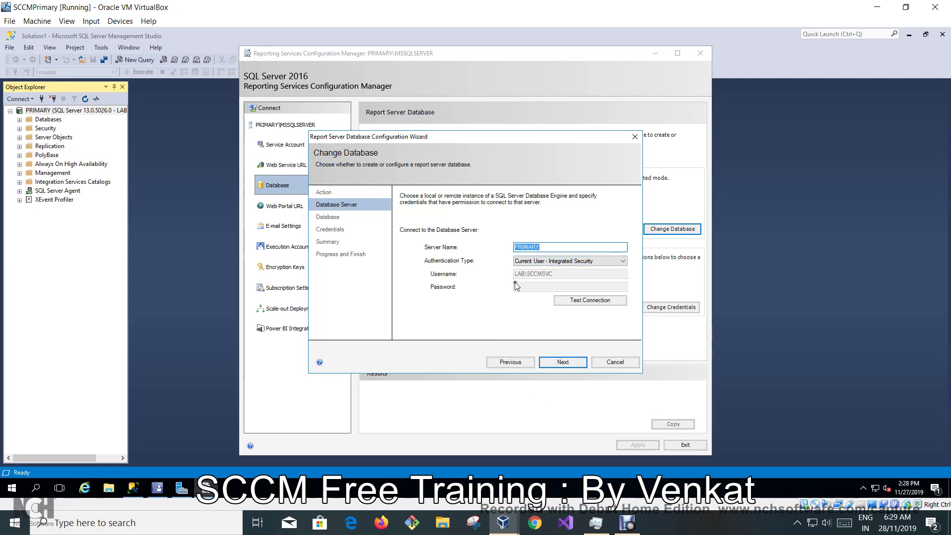
{"action": "left_click", "coordinate": [613, 362]}
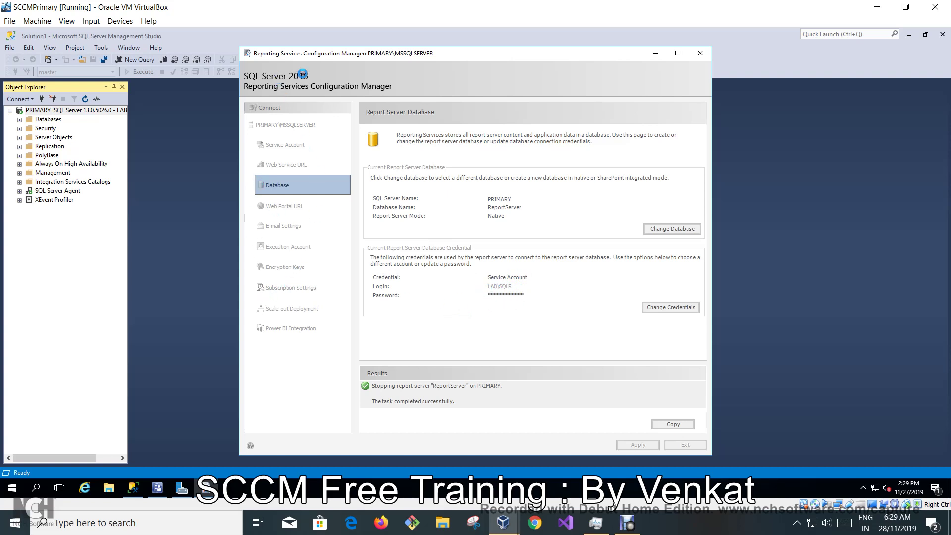
{"action": "left_click", "coordinate": [73, 111]}
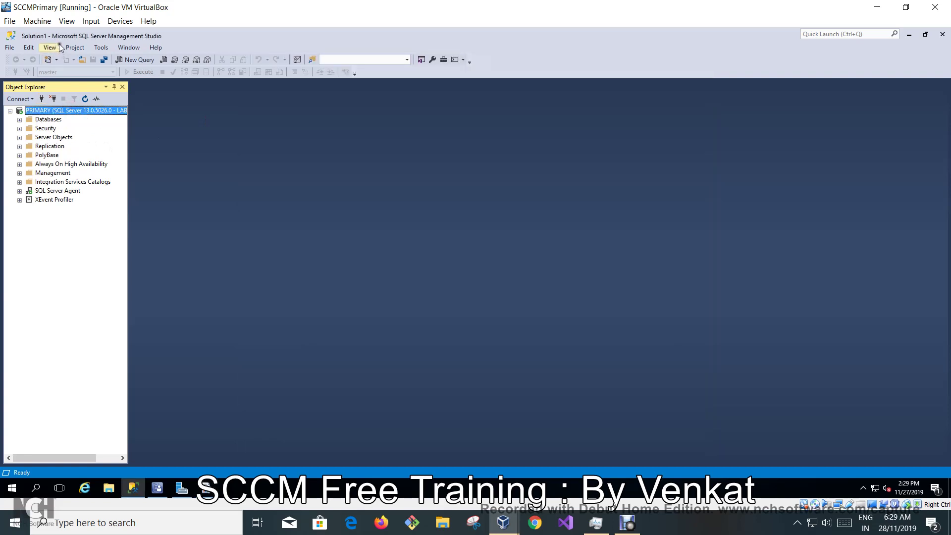
{"action": "left_click", "coordinate": [133, 60]}
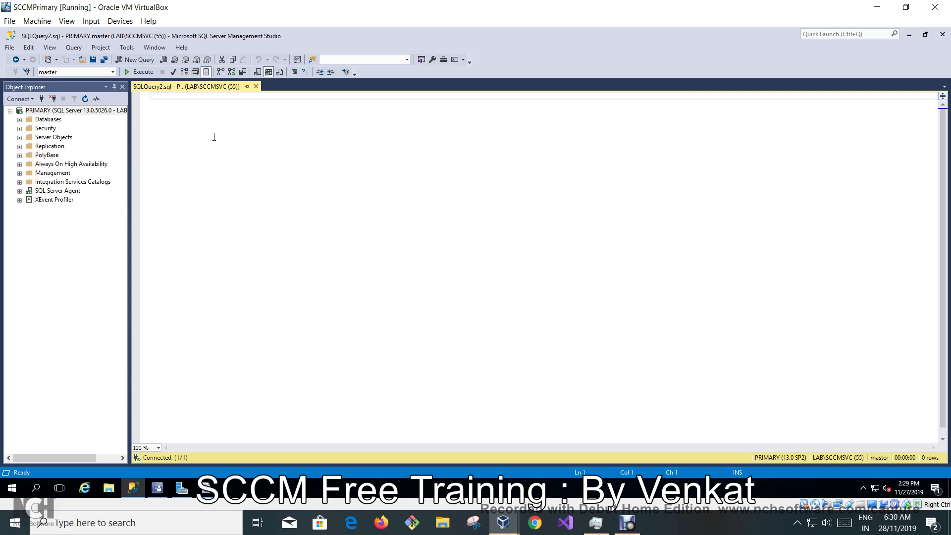
{"action": "type", "text": "se"}
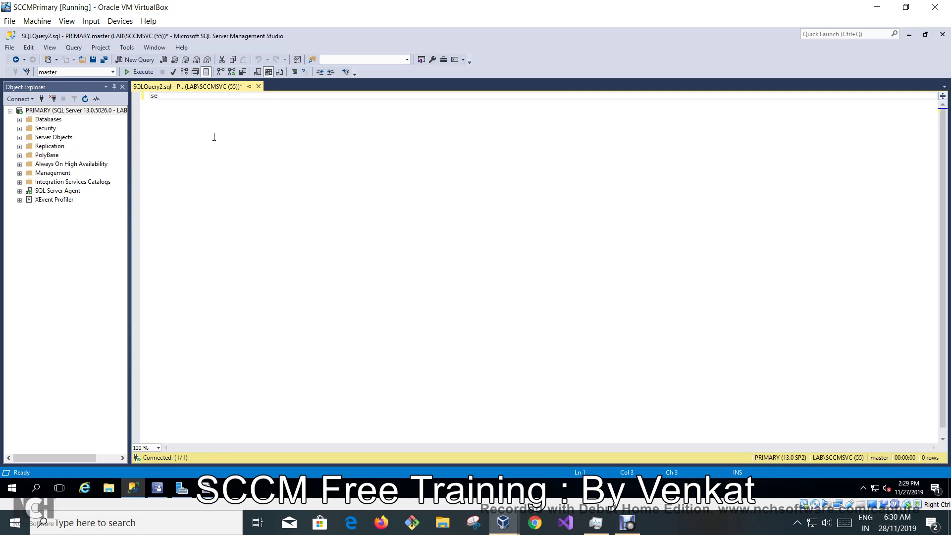
{"action": "type", "text": "lect @@v"}
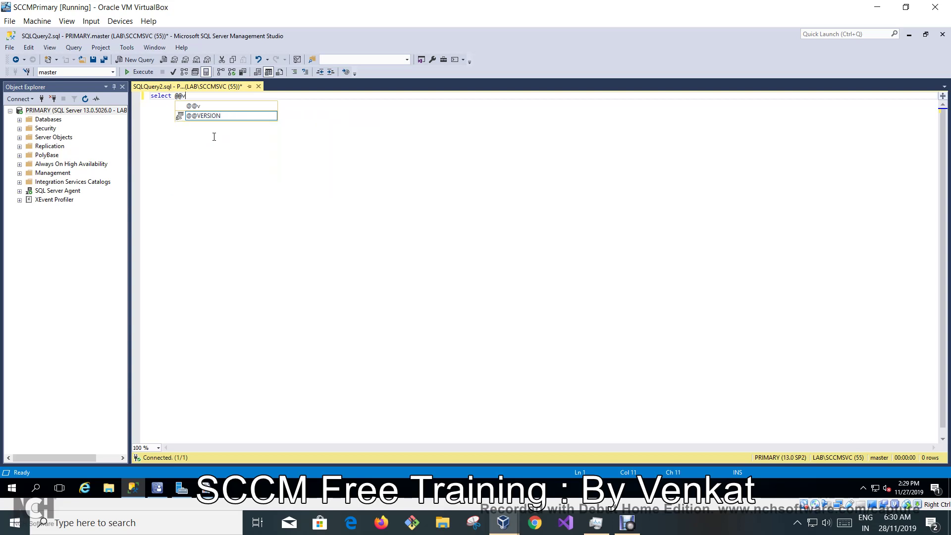
{"action": "key", "text": "Tab"}
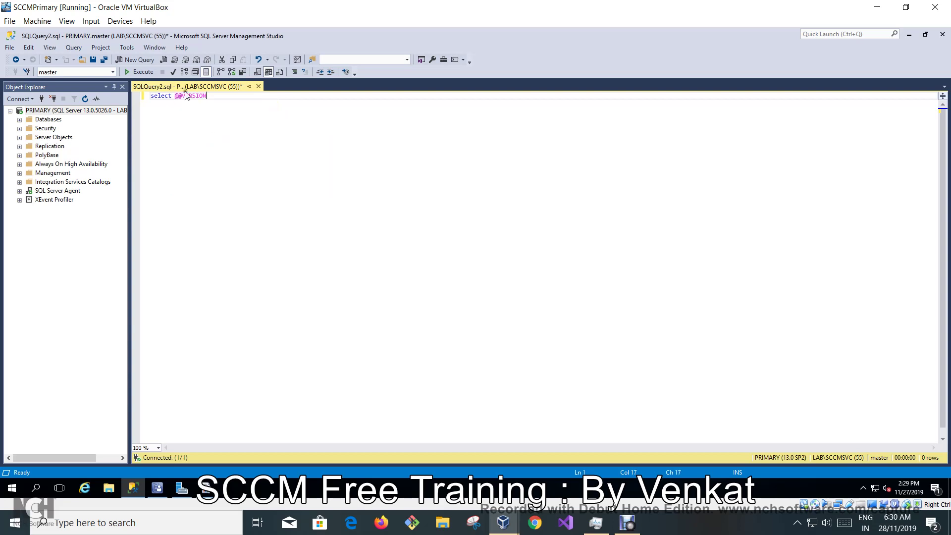
{"action": "left_click", "coordinate": [140, 72]}
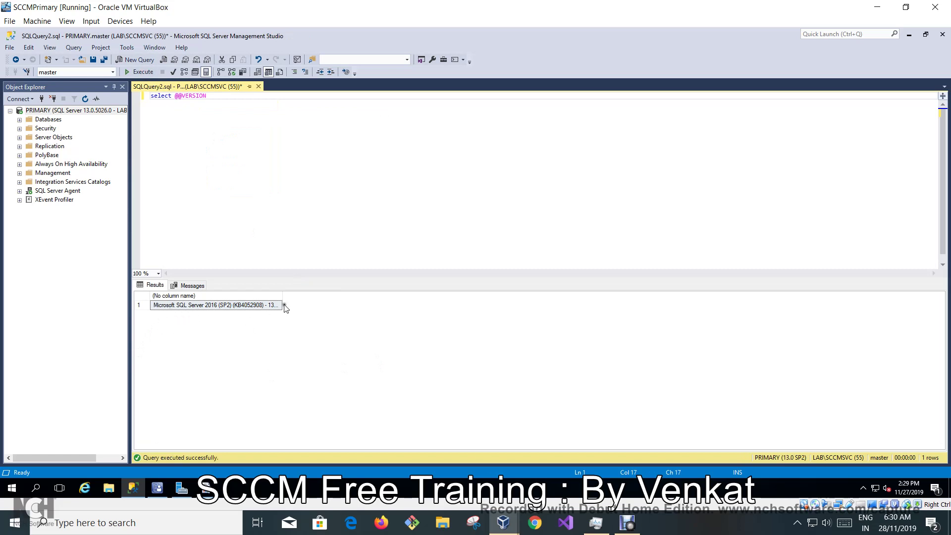
{"action": "left_click_drag", "start_coordinate": [283, 291], "coordinate": [363, 292]}
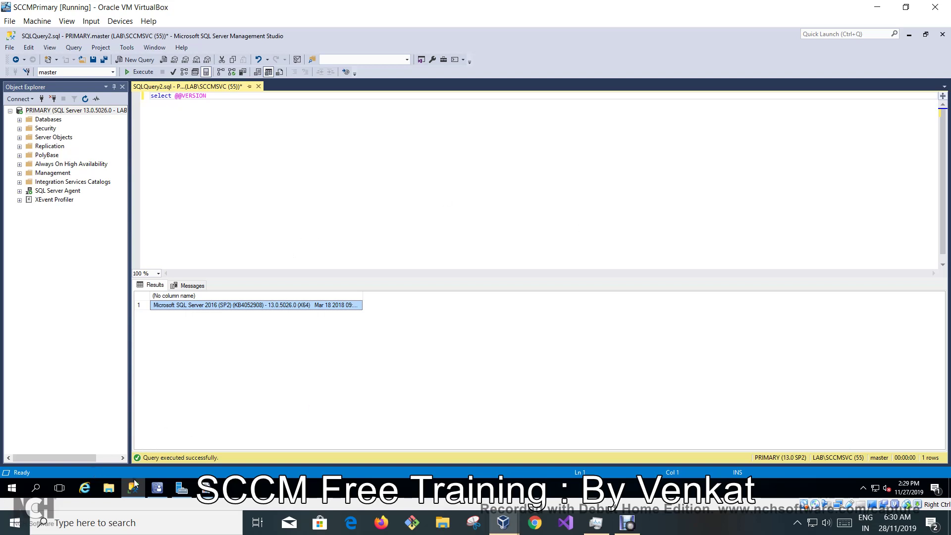
Switch to the Configuration Manager console and start adding site system roles to \\Primary.Lab.com, keeping the default General and Proxy settings
{"action": "left_click", "coordinate": [157, 490]}
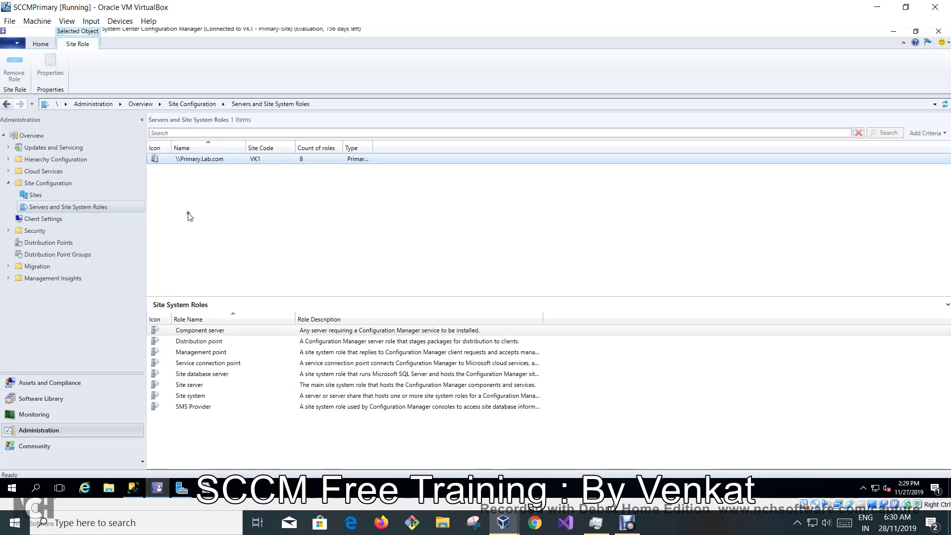
{"action": "mouse_move", "coordinate": [205, 487]}
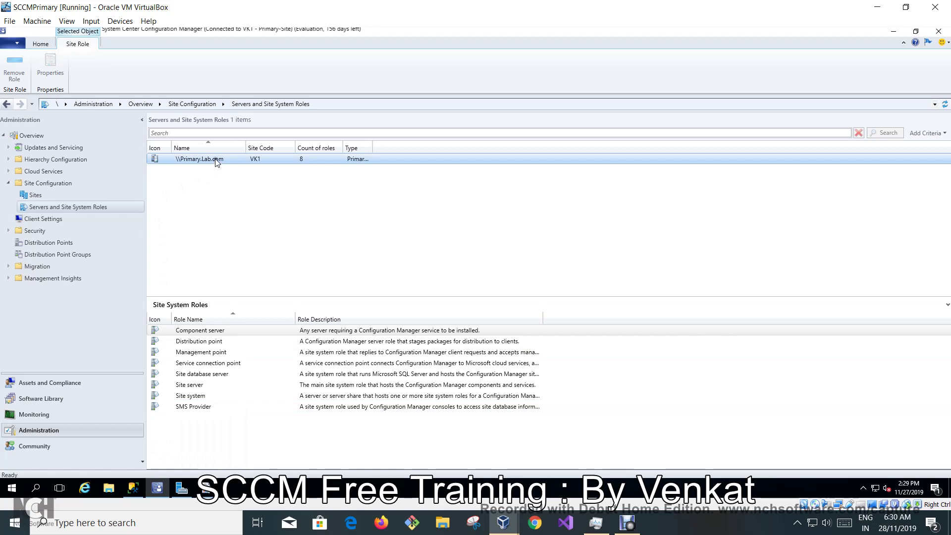
{"action": "right_click", "coordinate": [217, 162]}
{"action": "left_click", "coordinate": [226, 165]}
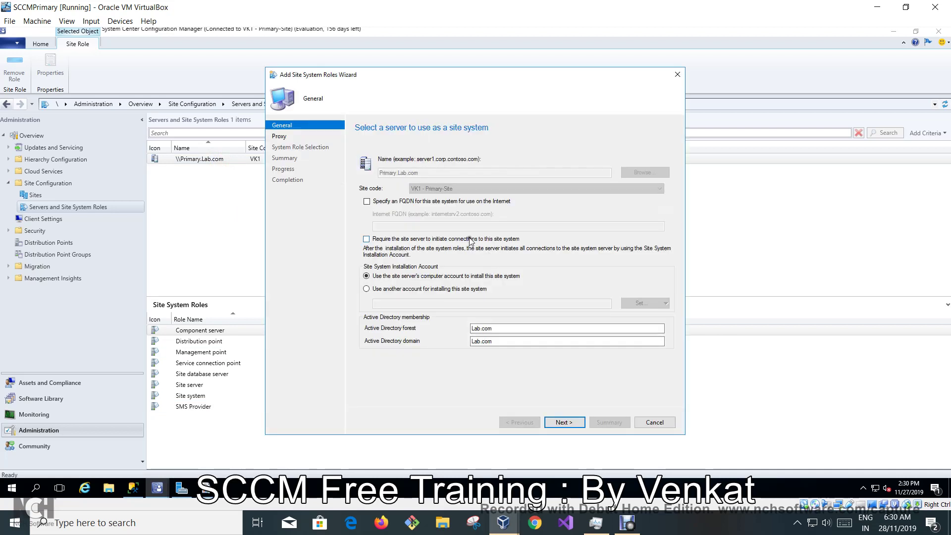
{"action": "left_click", "coordinate": [564, 422]}
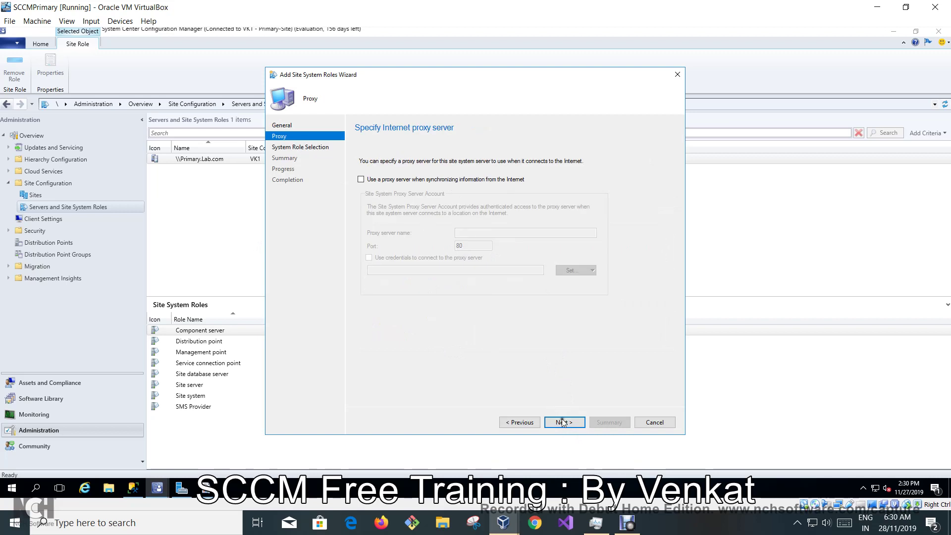
{"action": "left_click", "coordinate": [563, 422]}
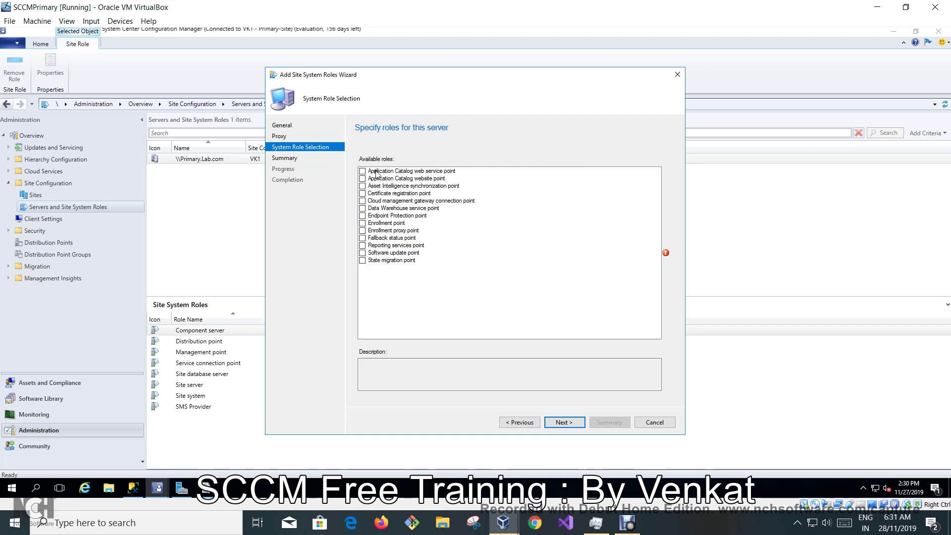
Choose the Reporting services point role and verify the connection to site database CM_VK1 on Primary.Lab.com
{"action": "left_click", "coordinate": [362, 245]}
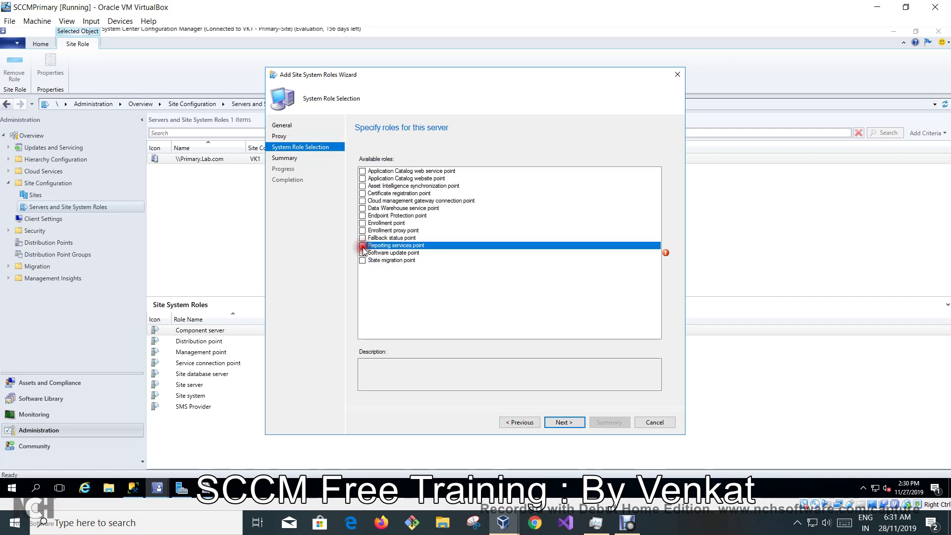
{"action": "left_click", "coordinate": [557, 422]}
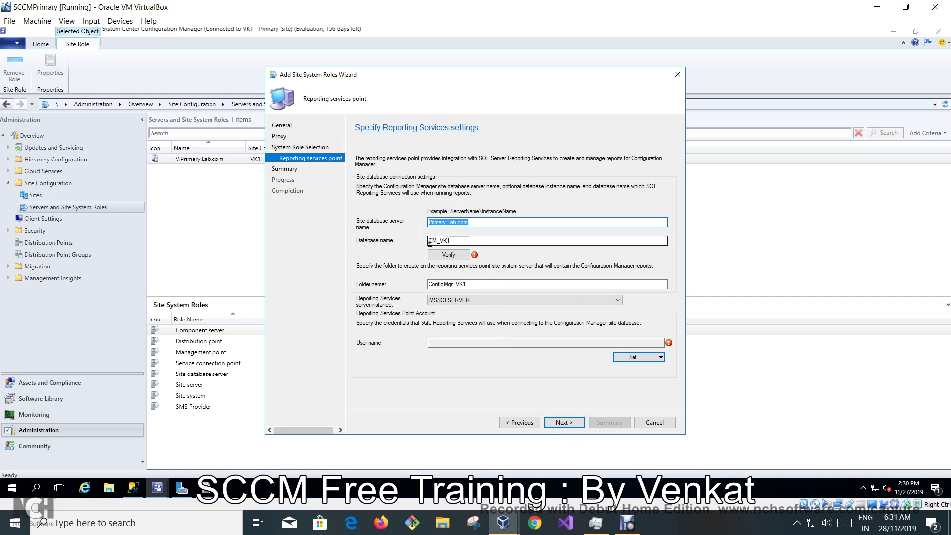
{"action": "left_click", "coordinate": [455, 257]}
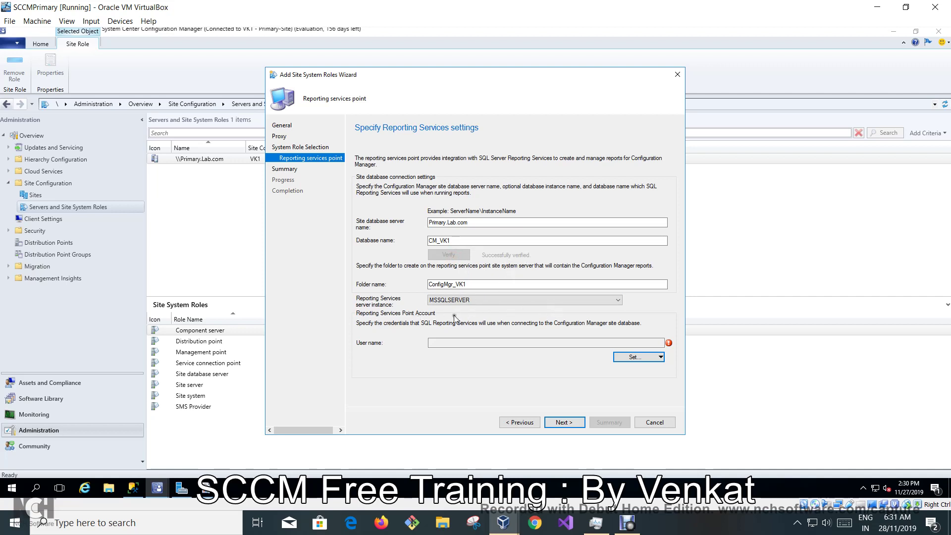
{"action": "left_click", "coordinate": [432, 285]}
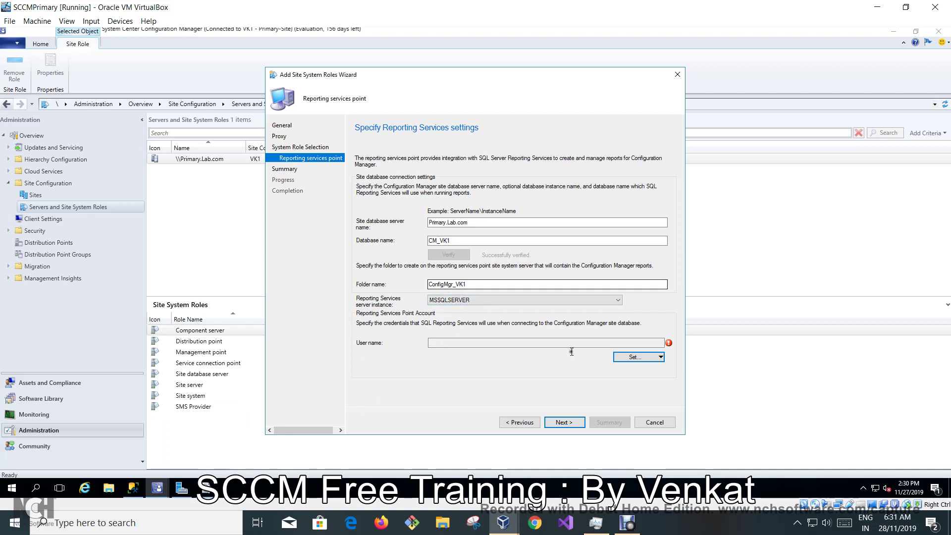
{"action": "left_click", "coordinate": [647, 359]}
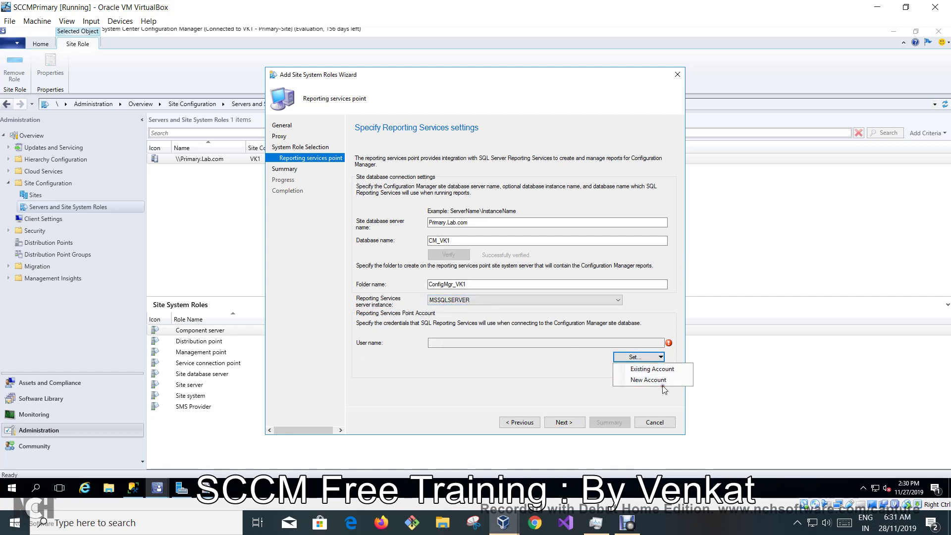
{"action": "left_click", "coordinate": [661, 379]}
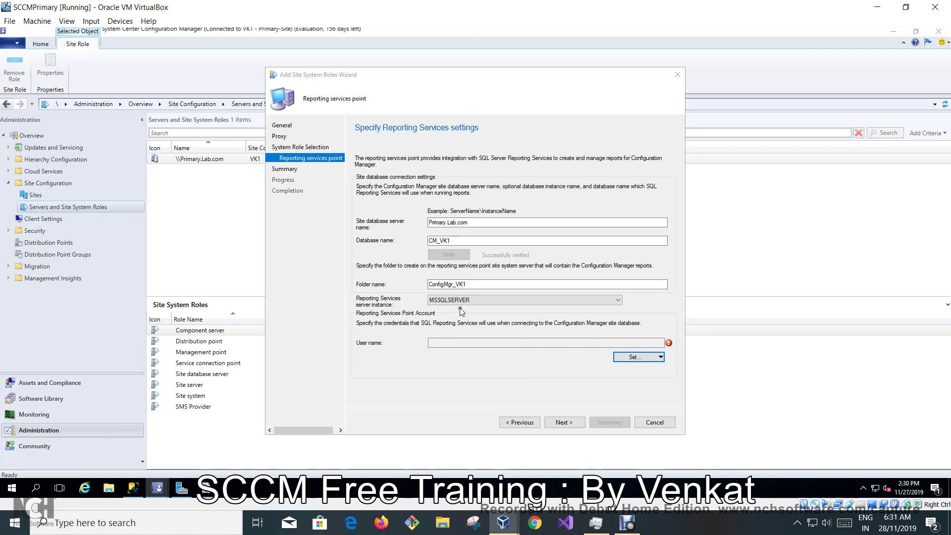
{"action": "left_click", "coordinate": [652, 357]}
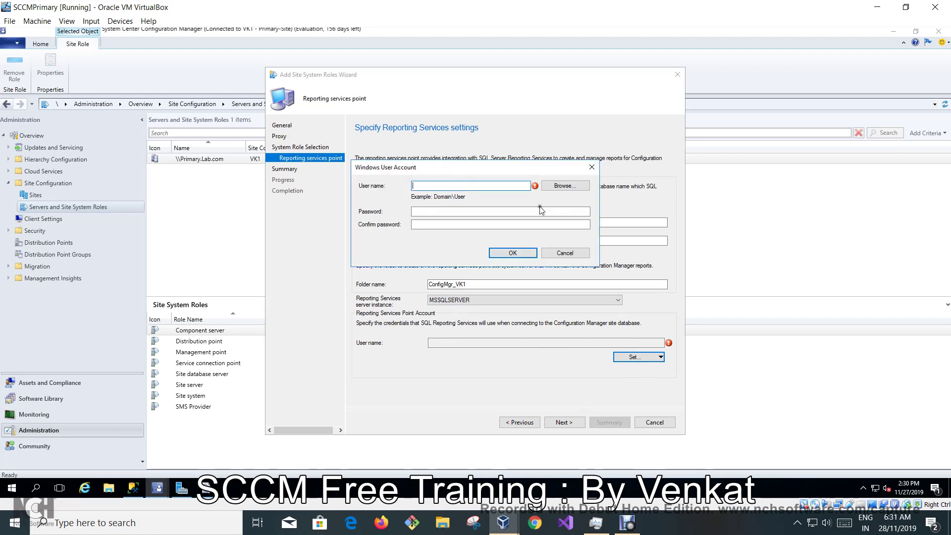
{"action": "left_click", "coordinate": [574, 187]}
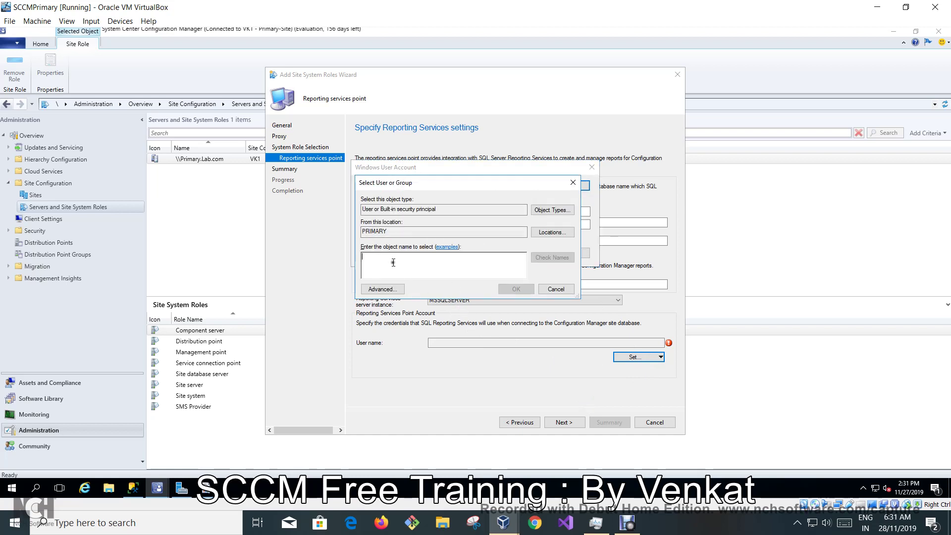
{"action": "double_click", "coordinate": [389, 230]}
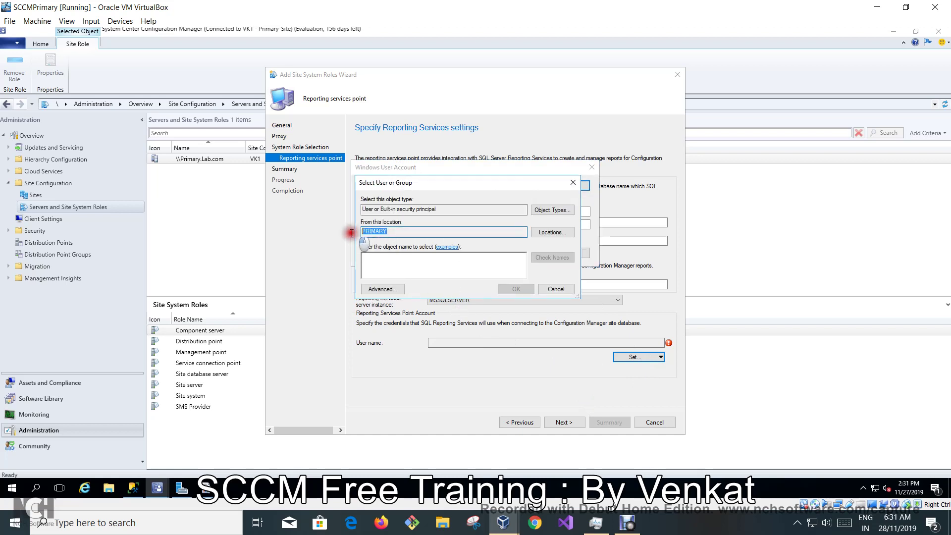
{"action": "left_click", "coordinate": [390, 230]}
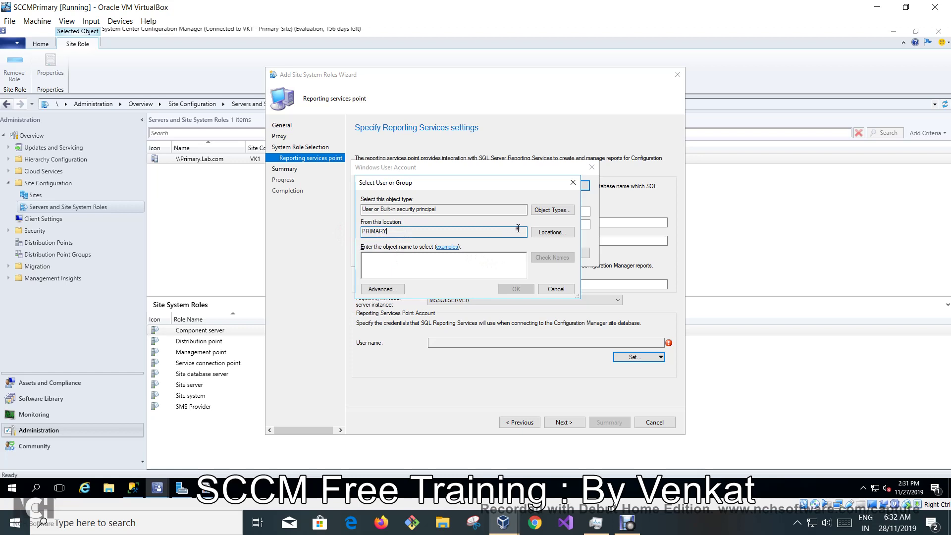
{"action": "left_click", "coordinate": [549, 232]}
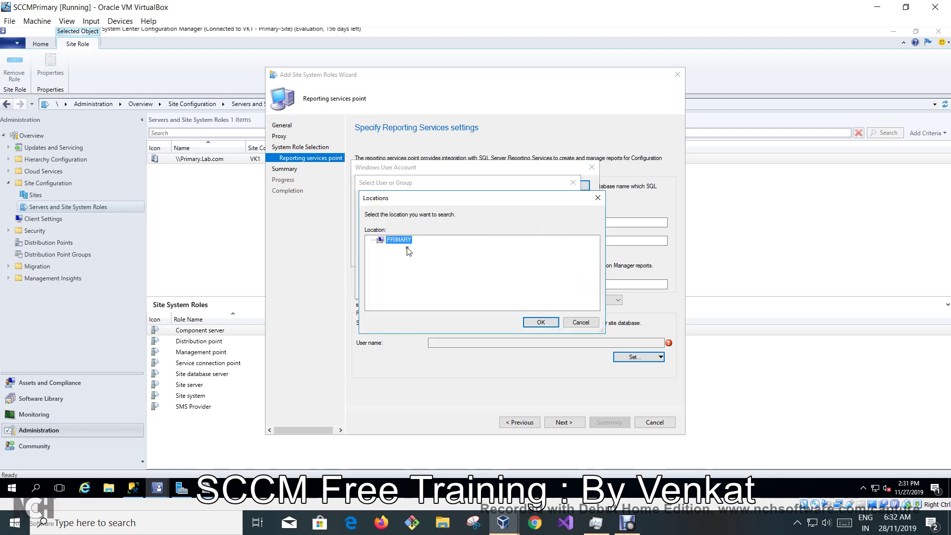
{"action": "left_click", "coordinate": [591, 325]}
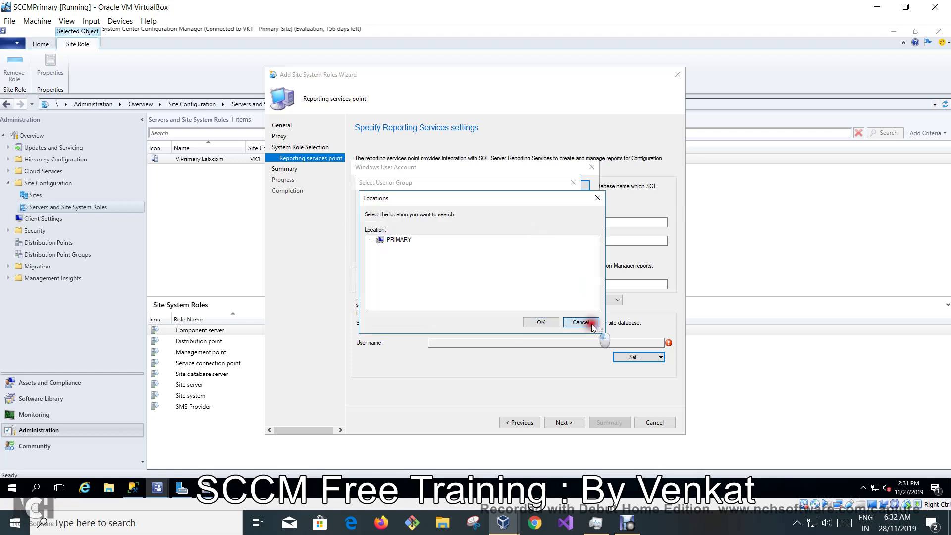
{"action": "left_click", "coordinate": [566, 293]}
{"action": "left_click", "coordinate": [573, 256]}
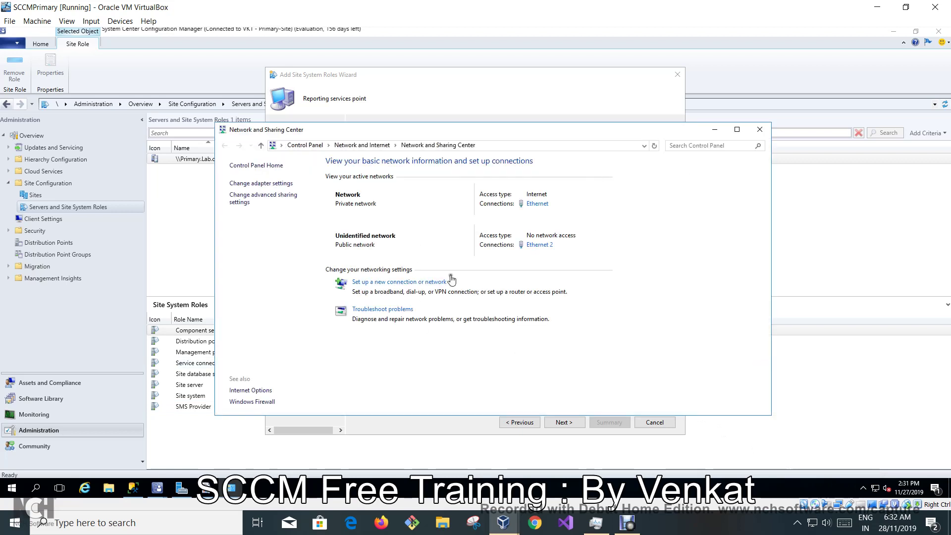
Disable the Ethernet network adapter, leaving Ethernet 2 enabled, and minimize the network windows to return to the wizard
{"action": "left_click", "coordinate": [270, 183]}
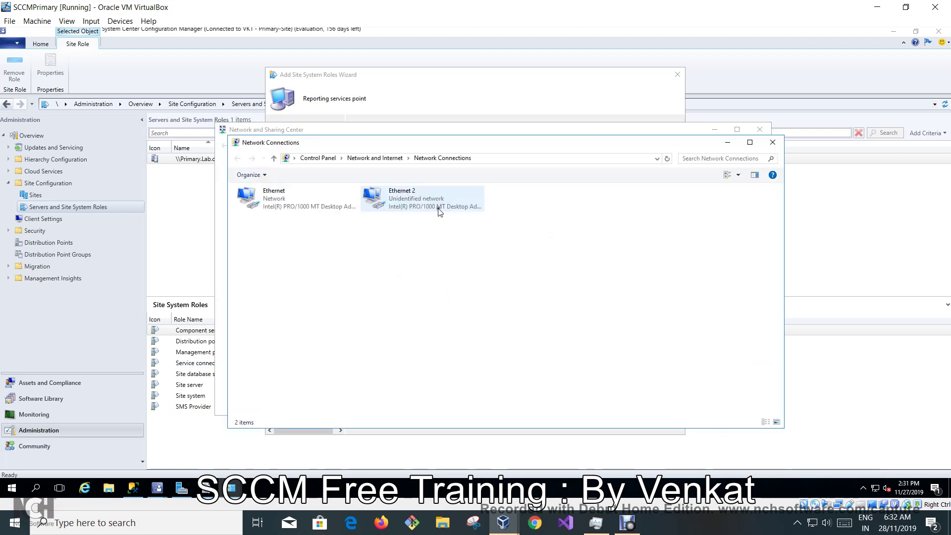
{"action": "left_click", "coordinate": [287, 203]}
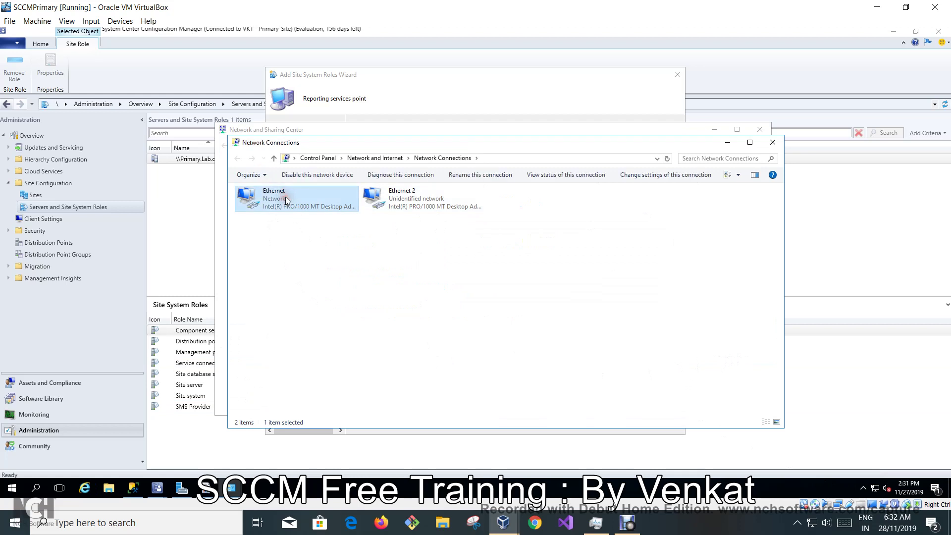
{"action": "right_click", "coordinate": [285, 198]}
{"action": "left_click", "coordinate": [313, 206]}
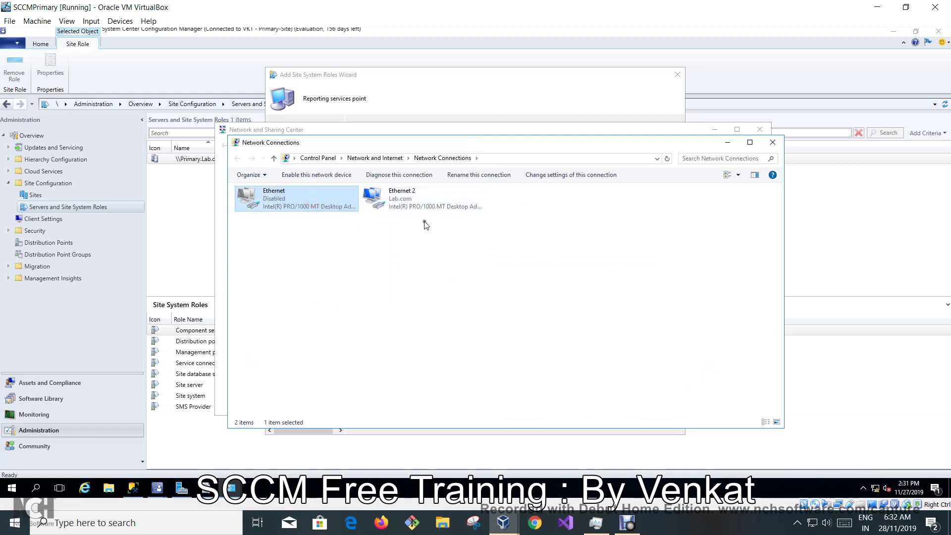
{"action": "left_click", "coordinate": [727, 143]}
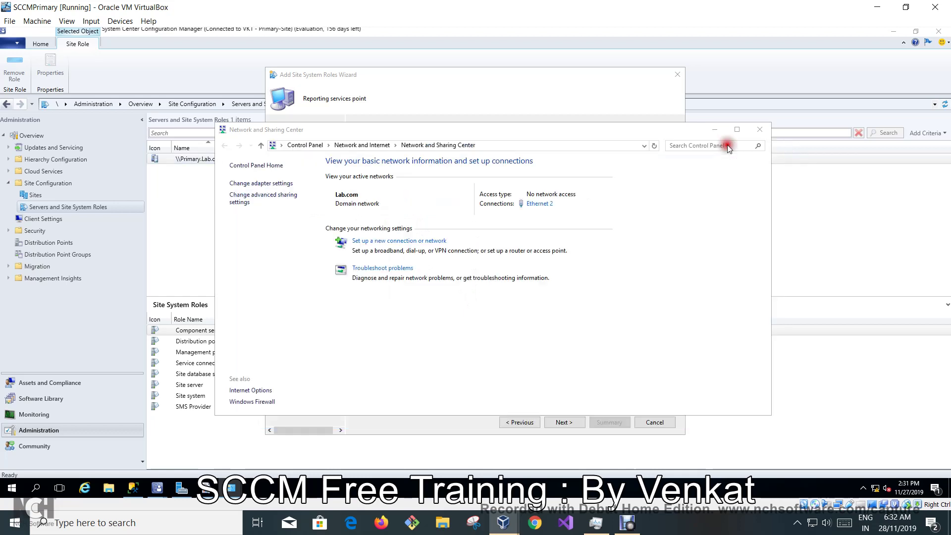
{"action": "left_click", "coordinate": [714, 130]}
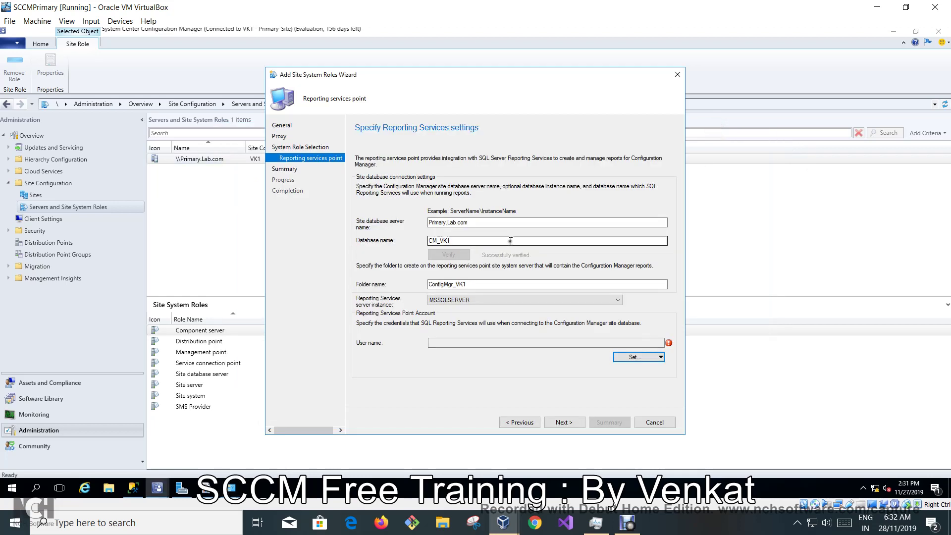
Set a new Reporting Services Point Account by searching Lab.com for the user "sql" and choosing SQLReport from the matches
{"action": "left_click", "coordinate": [641, 362]}
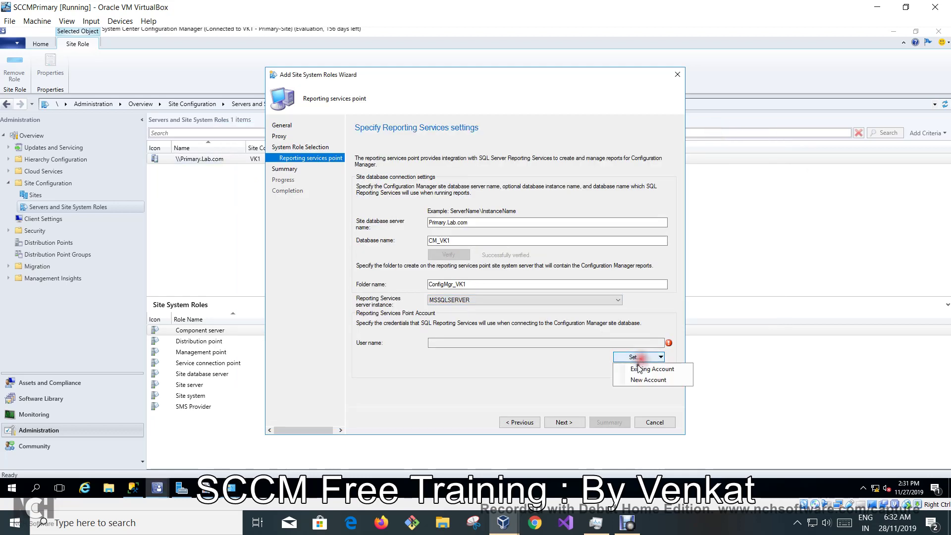
{"action": "left_click", "coordinate": [636, 380]}
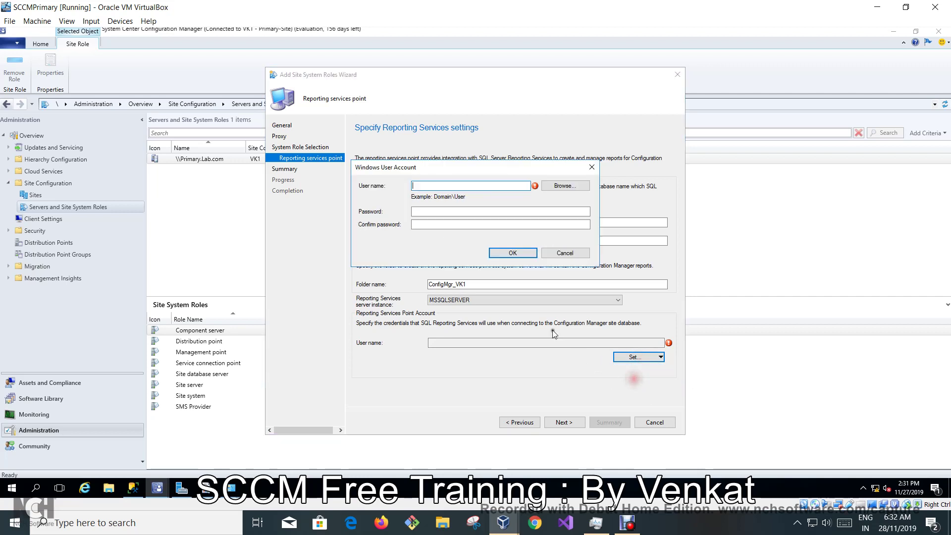
{"action": "left_click", "coordinate": [565, 185]}
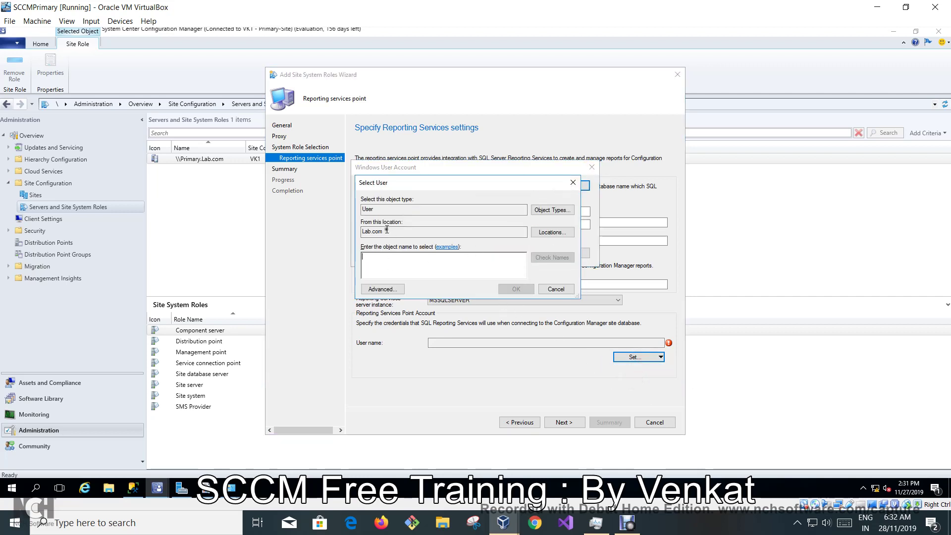
{"action": "left_click_drag", "start_coordinate": [387, 232], "coordinate": [359, 232]}
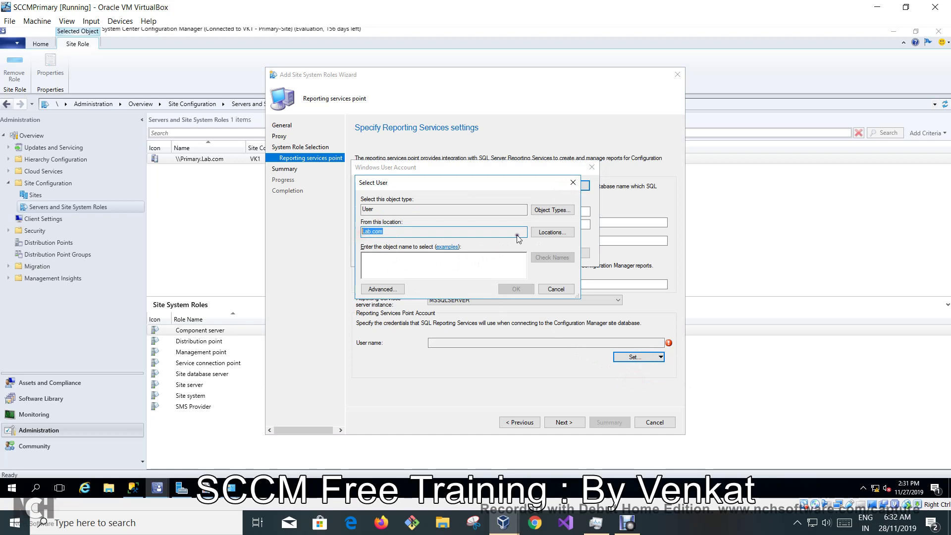
{"action": "left_click", "coordinate": [419, 270]}
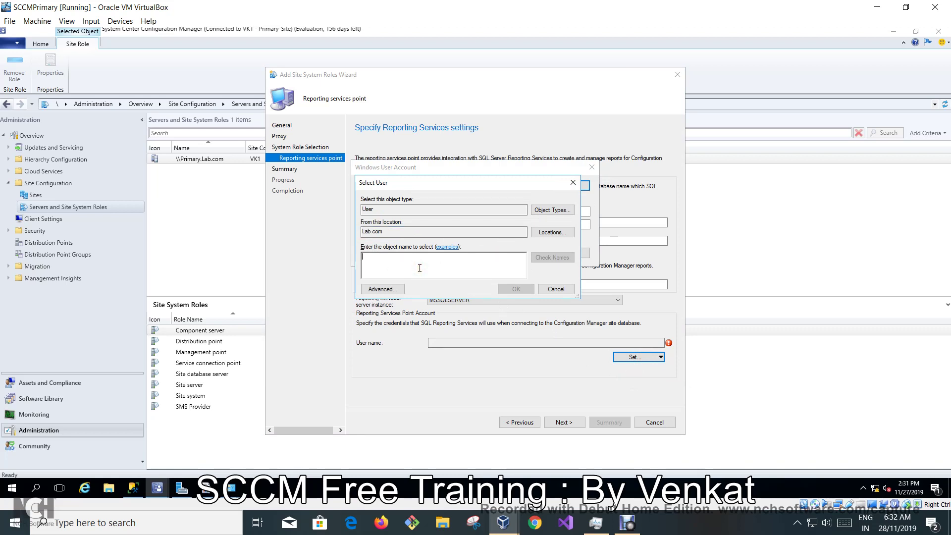
{"action": "type", "text": "sql"}
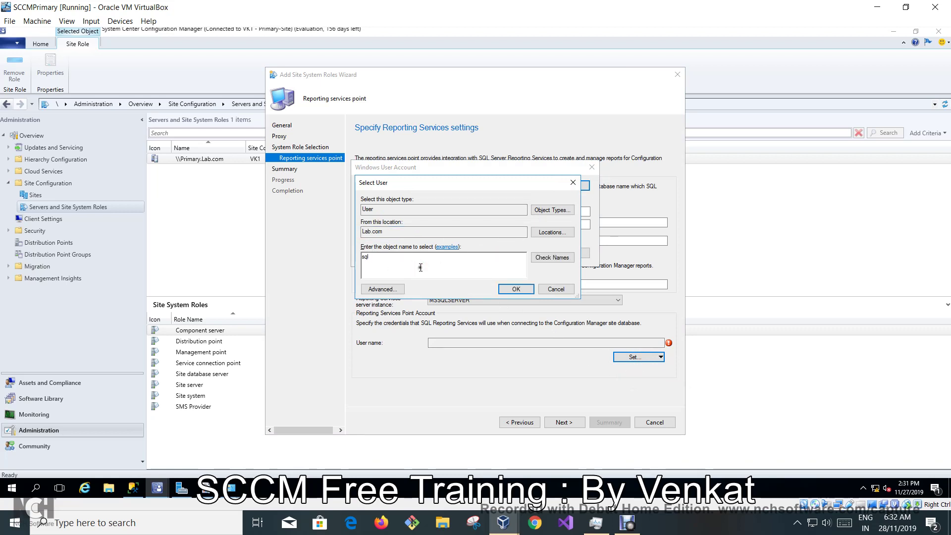
{"action": "left_click", "coordinate": [554, 257]}
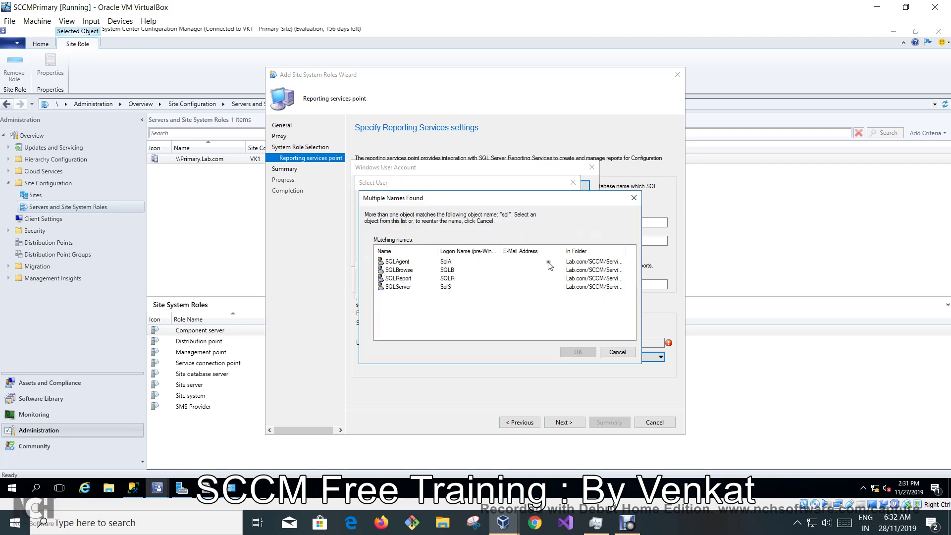
{"action": "left_click", "coordinate": [411, 278]}
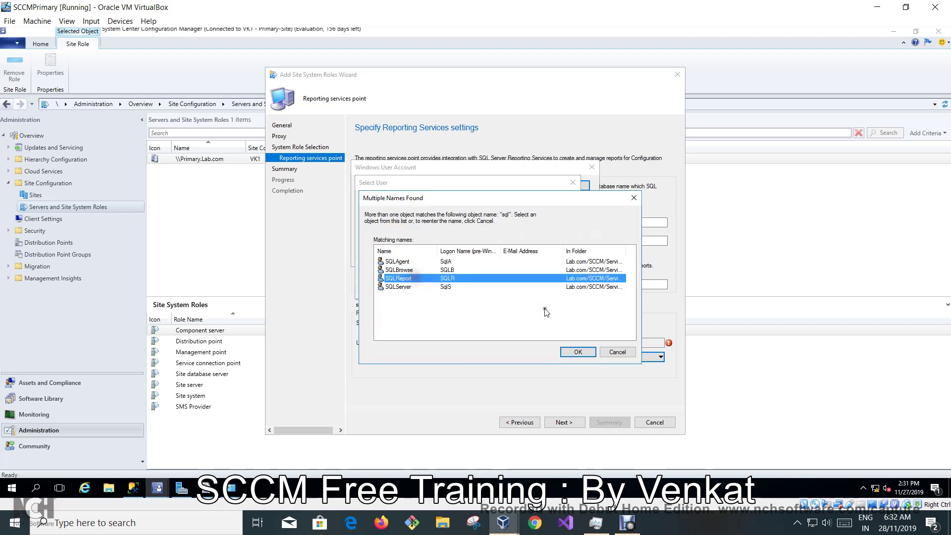
{"action": "left_click", "coordinate": [578, 353]}
{"action": "left_click", "coordinate": [518, 290]}
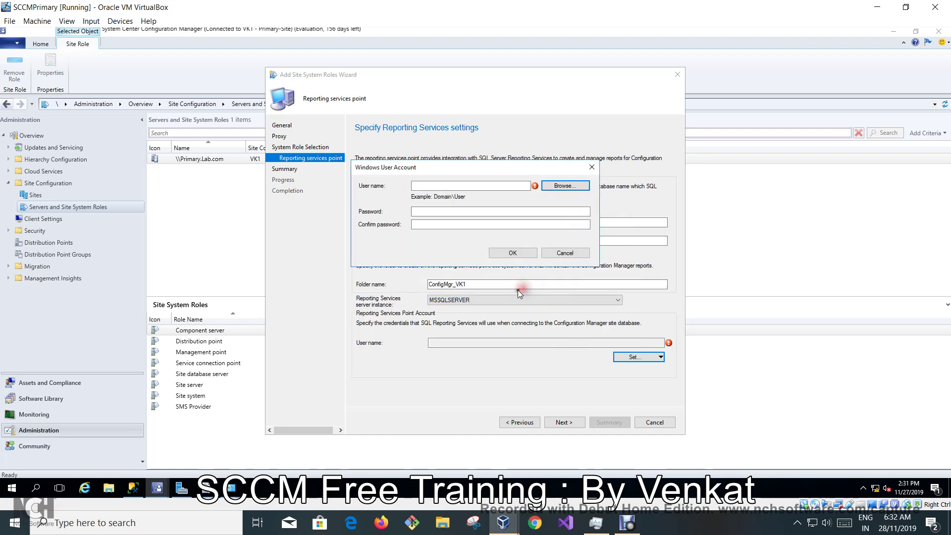
Enter and confirm the password of the selected Windows user account, and accept the account
{"action": "left_click", "coordinate": [487, 212]}
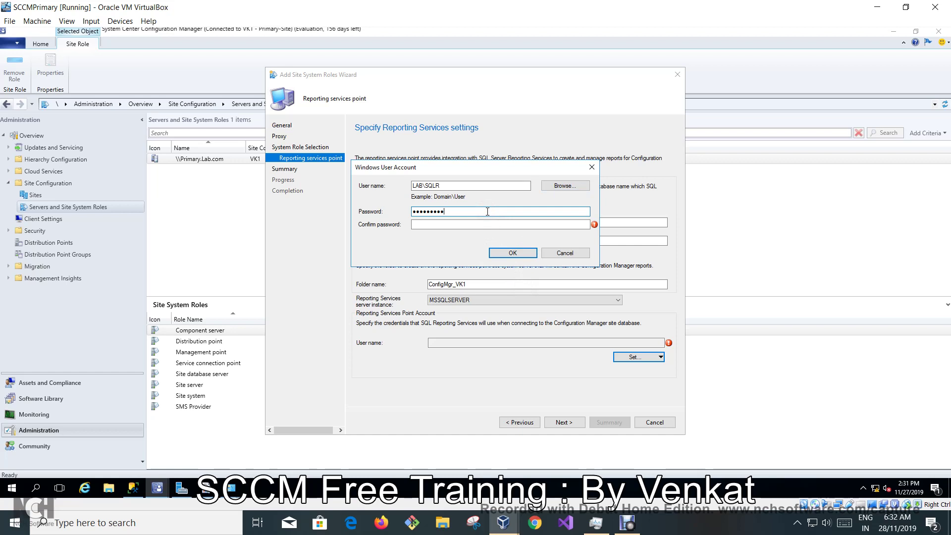
{"action": "key", "text": "Tab"}
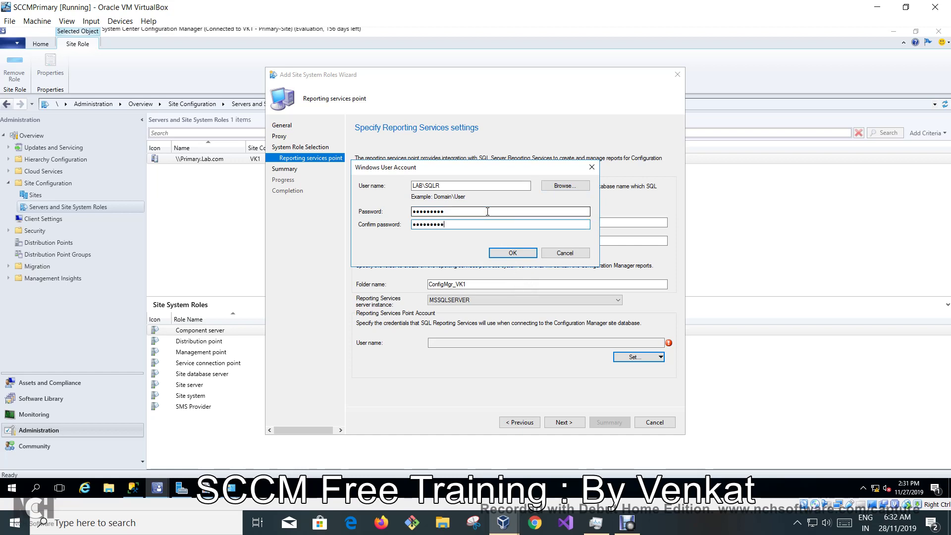
{"action": "left_click", "coordinate": [524, 252]}
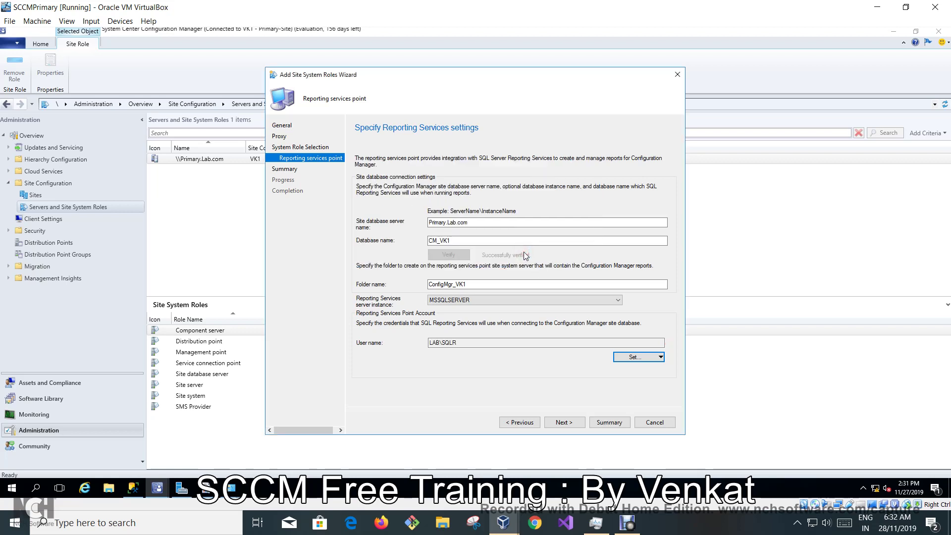
Complete and close the Add Site System Roles Wizard with these settings, and refresh the \\Primary.Lab.com site system entry
{"action": "left_click", "coordinate": [562, 423]}
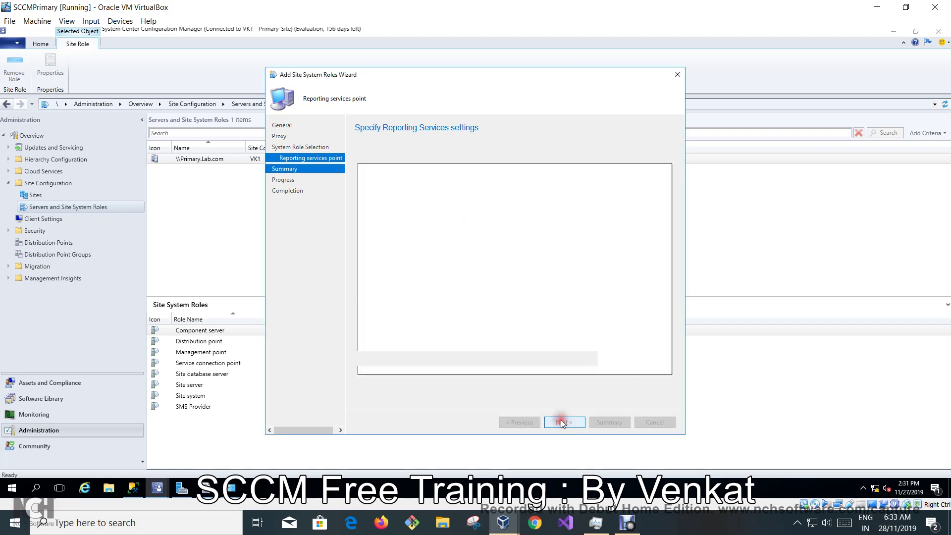
{"action": "left_click", "coordinate": [561, 420]}
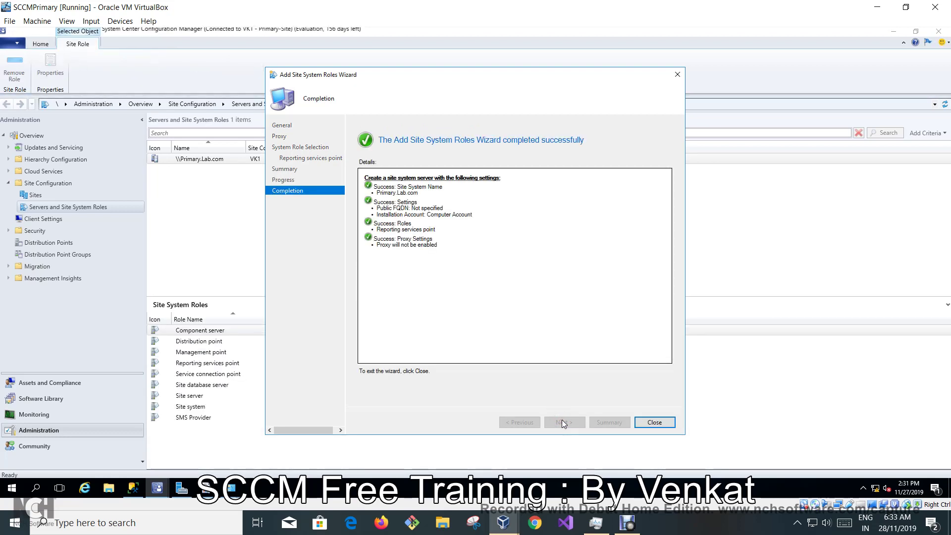
{"action": "left_click", "coordinate": [643, 422]}
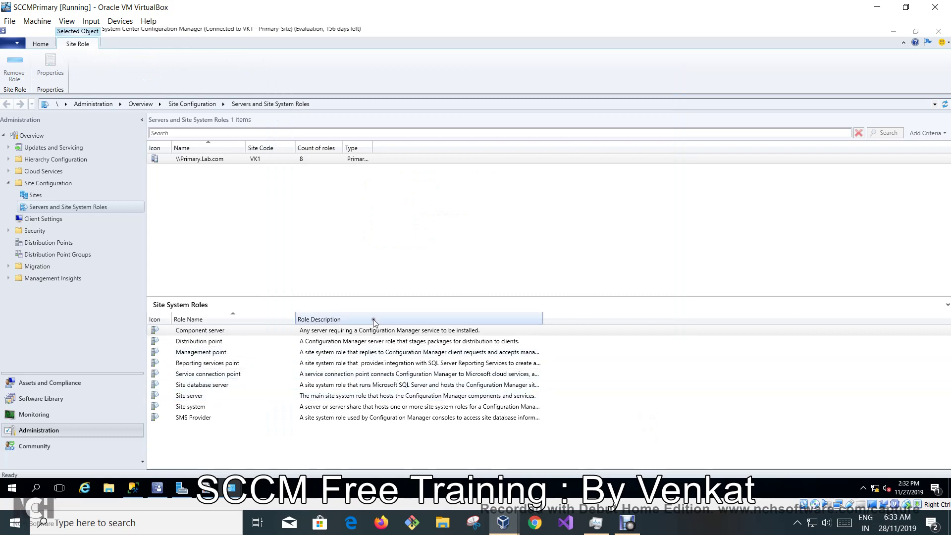
{"action": "right_click", "coordinate": [228, 160]}
{"action": "left_click", "coordinate": [261, 191]}
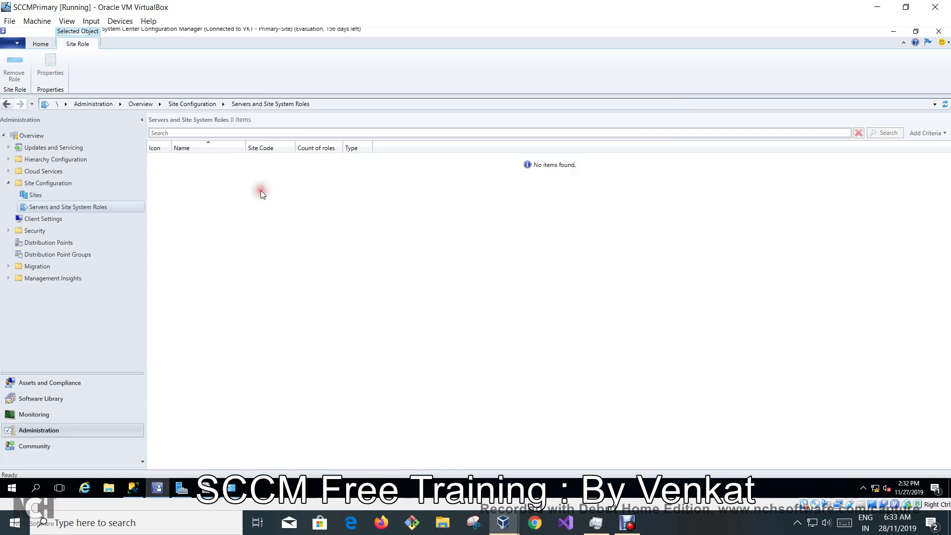
Open Reports under Reporting in the Monitoring workspace and look through the available Configuration Manager reports
{"action": "left_click", "coordinate": [53, 416]}
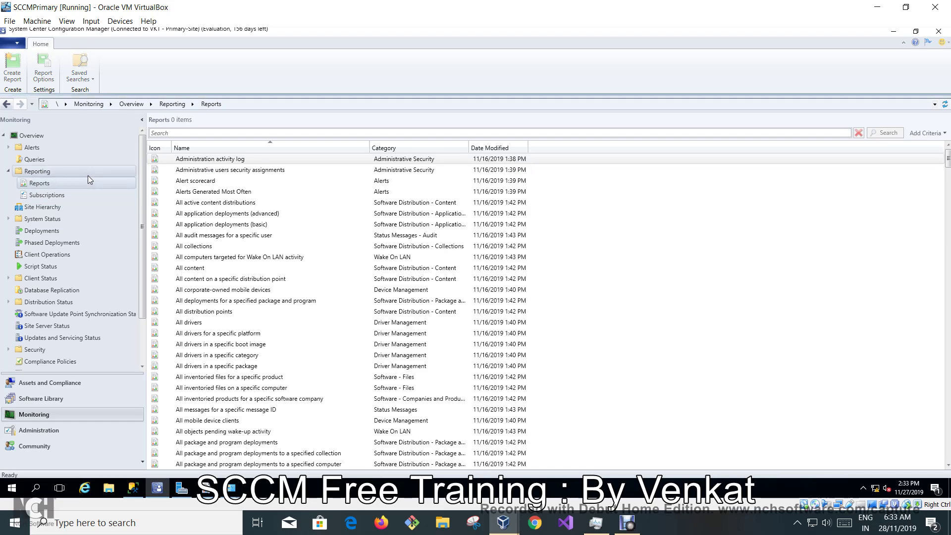
{"action": "scroll", "coordinate": [292, 198], "scroll_direction": "down", "scroll_amount": 4}
{"action": "scroll", "coordinate": [293, 198], "scroll_direction": "down", "scroll_amount": 20}
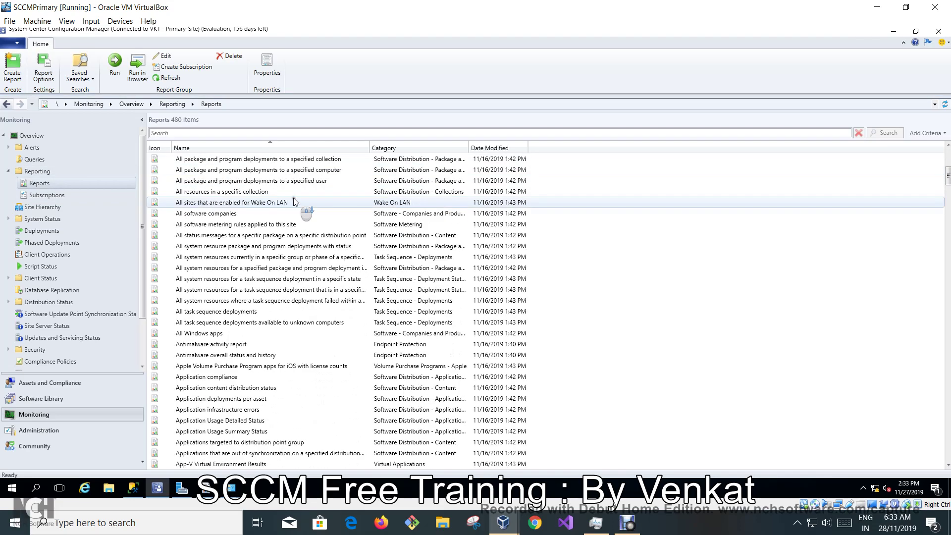
{"action": "scroll", "coordinate": [302, 212], "scroll_direction": "down", "scroll_amount": 8}
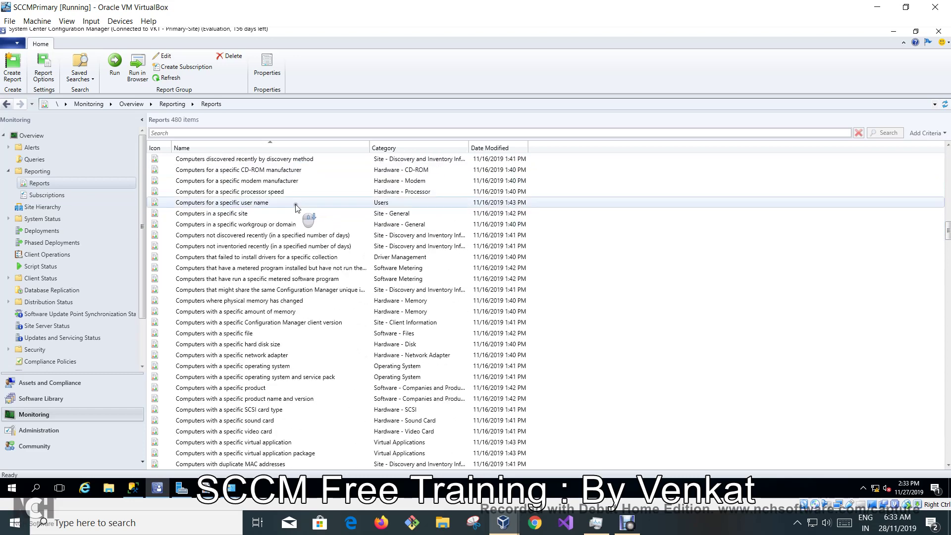
{"action": "scroll", "coordinate": [303, 211], "scroll_direction": "up", "scroll_amount": 14}
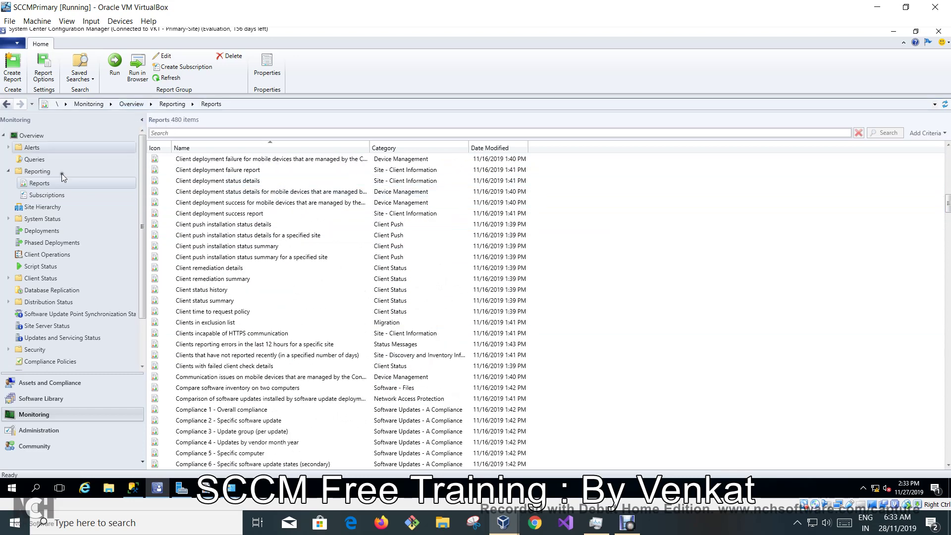
{"action": "left_click", "coordinate": [280, 270]}
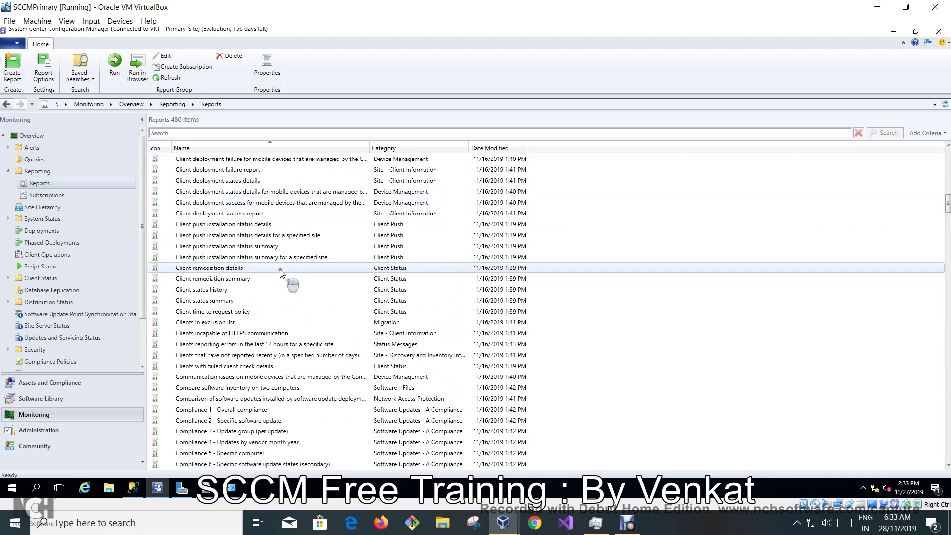
{"action": "scroll", "coordinate": [280, 270], "scroll_direction": "up", "scroll_amount": 20}
{"action": "left_click", "coordinate": [34, 172]}
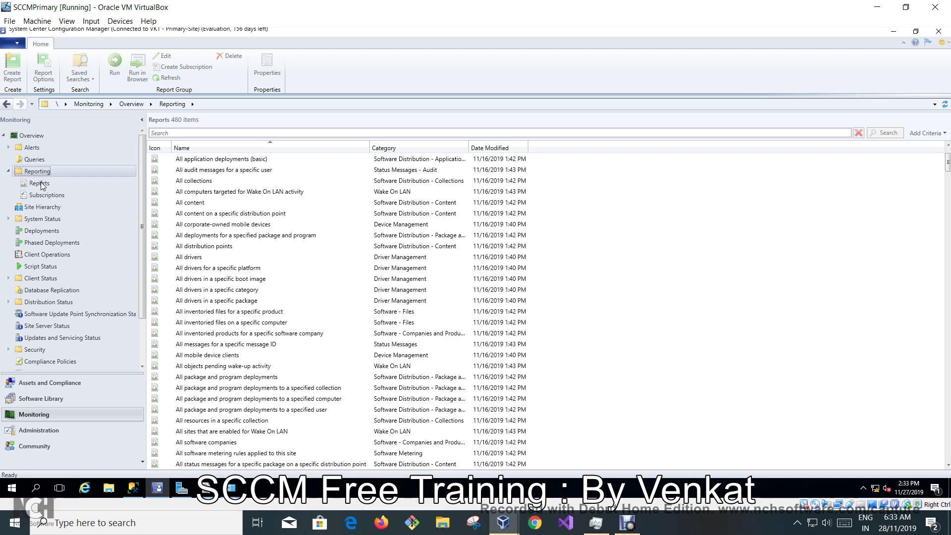
{"action": "left_click", "coordinate": [39, 183]}
{"action": "scroll", "coordinate": [366, 231], "scroll_direction": "down", "scroll_amount": 20}
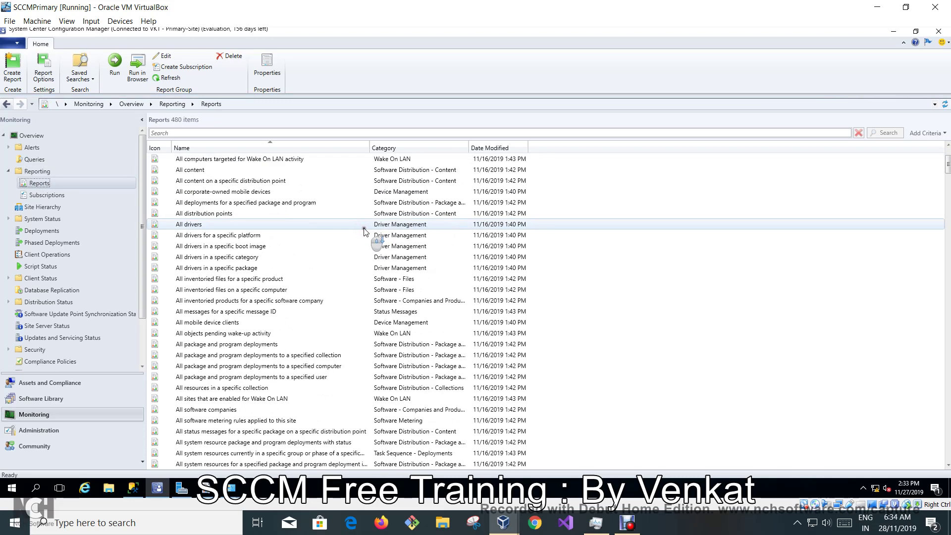
{"action": "scroll", "coordinate": [365, 231], "scroll_direction": "down", "scroll_amount": 20}
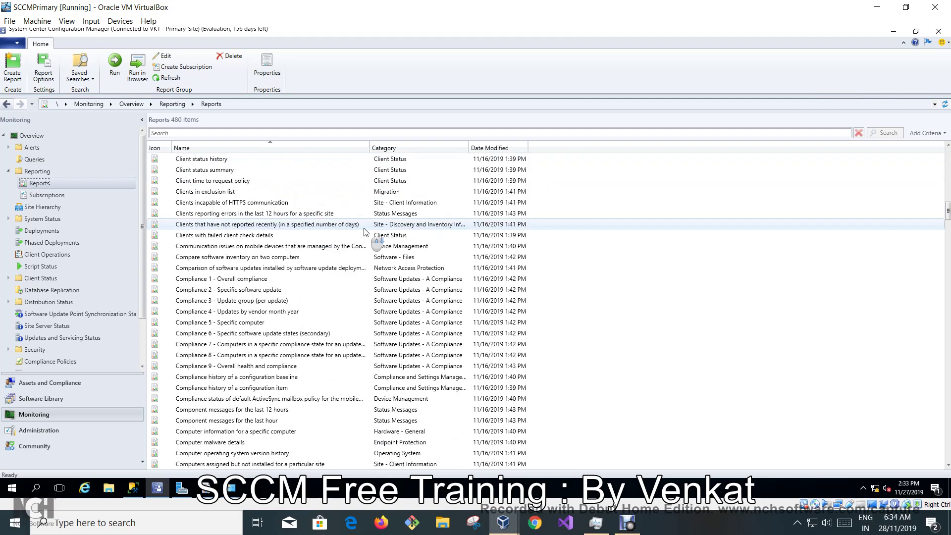
{"action": "scroll", "coordinate": [365, 231], "scroll_direction": "down", "scroll_amount": 20}
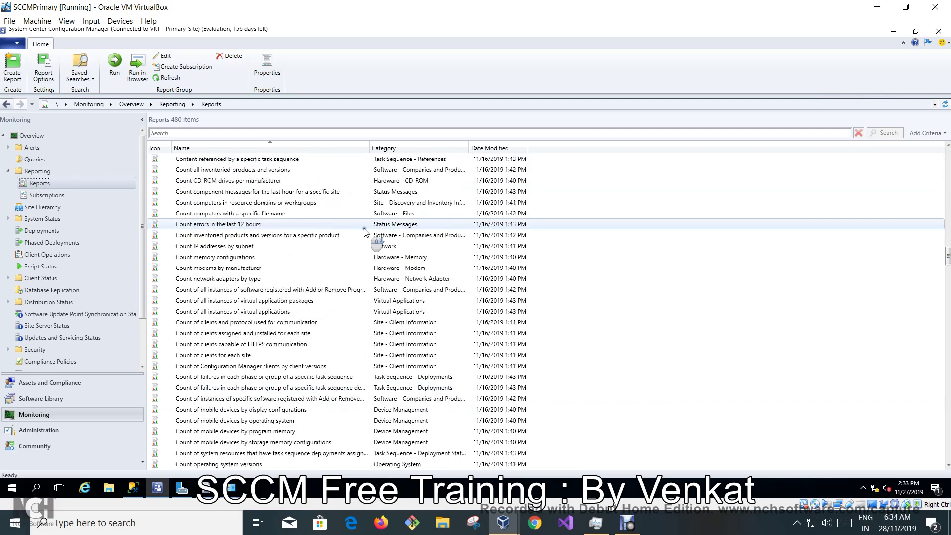
{"action": "scroll", "coordinate": [238, 342], "scroll_direction": "down", "scroll_amount": 12}
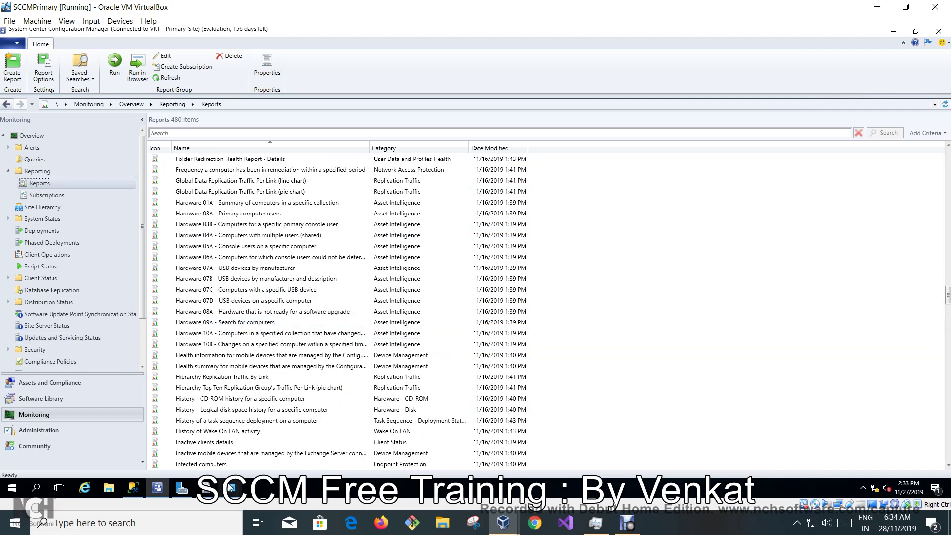
{"action": "left_click", "coordinate": [207, 488]}
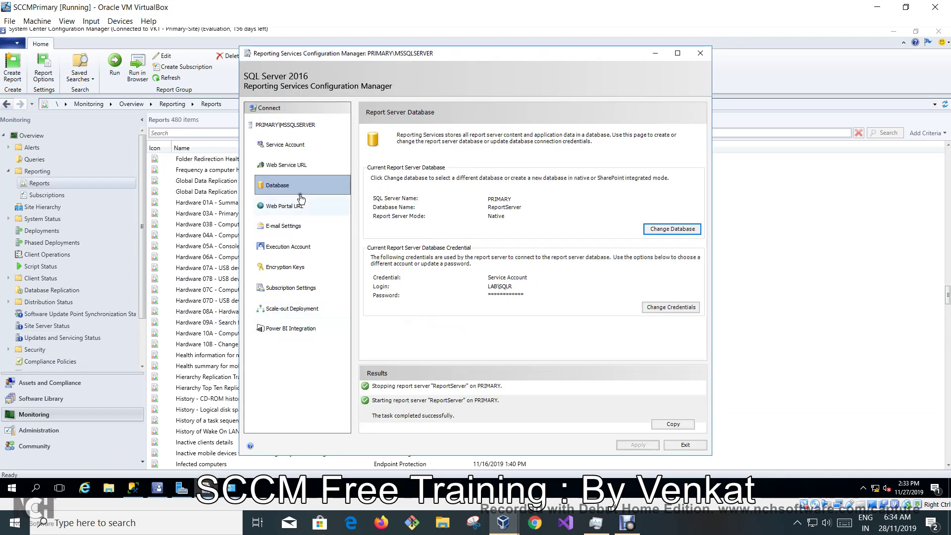
{"action": "left_click", "coordinate": [311, 212]}
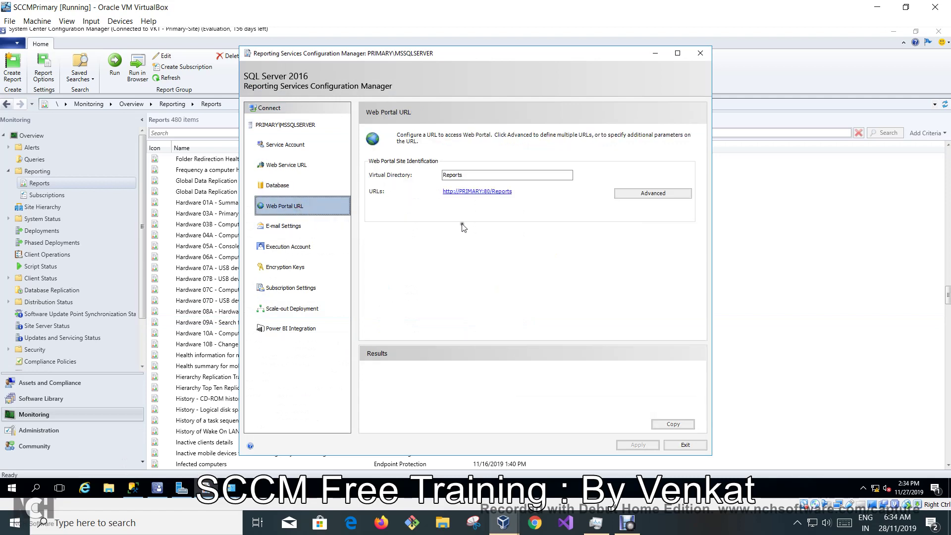
{"action": "left_click", "coordinate": [474, 192]}
{"action": "left_click", "coordinate": [477, 192]}
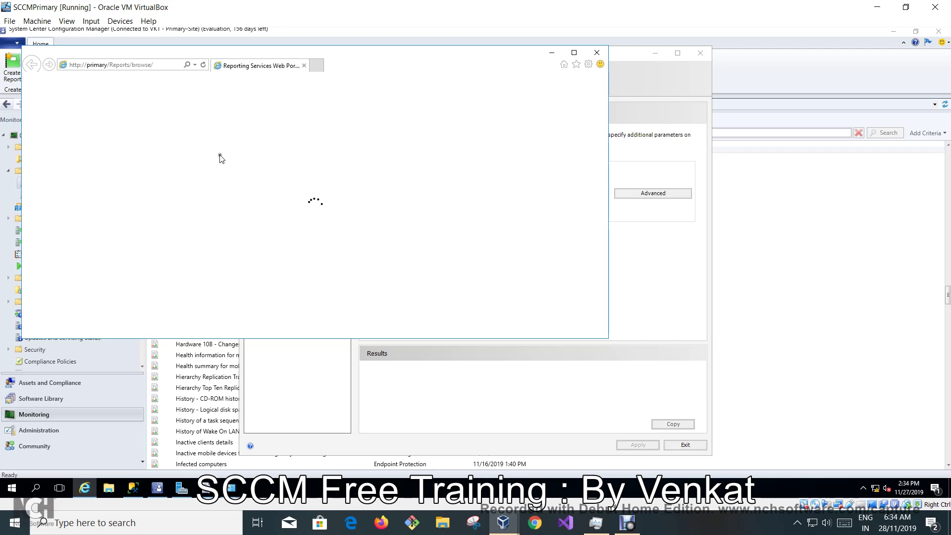
{"action": "left_click", "coordinate": [683, 275]}
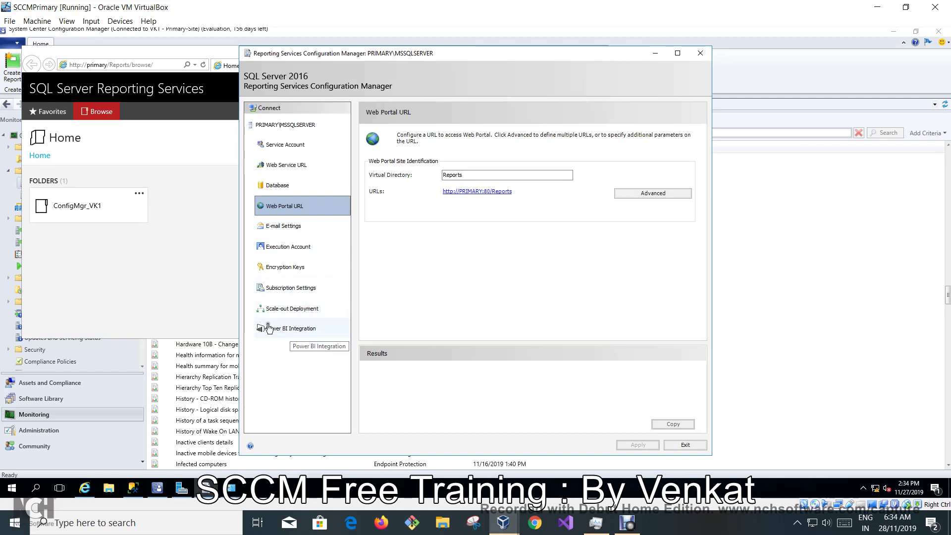
{"action": "left_click", "coordinate": [187, 266]}
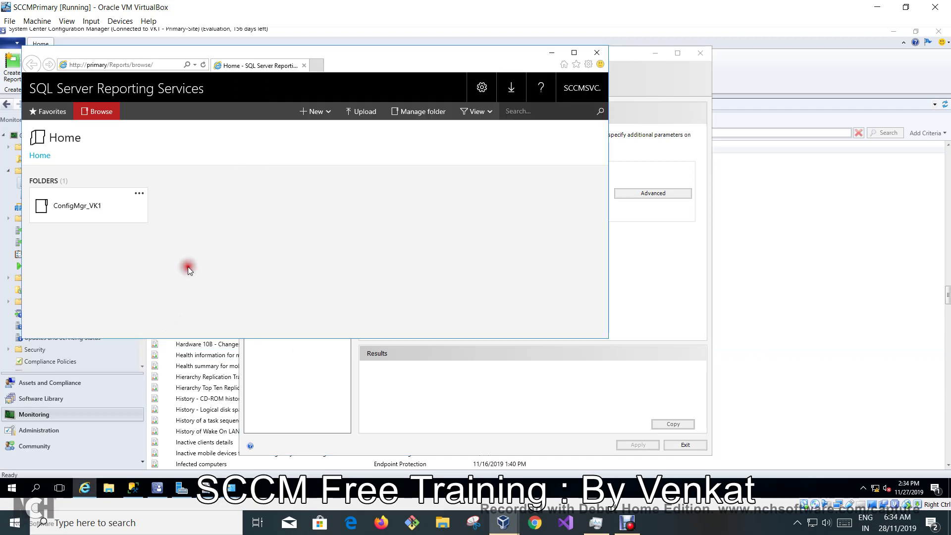
Open the ConfigMgr_VK1 folder in the web portal and look through its report folders and data sources
{"action": "left_click", "coordinate": [80, 212]}
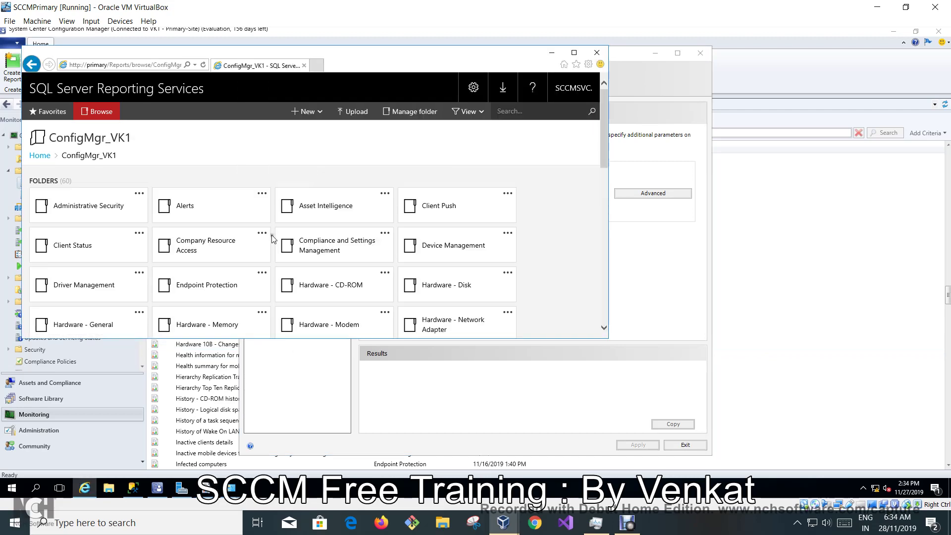
{"action": "scroll", "coordinate": [437, 251], "scroll_direction": "down", "scroll_amount": 5}
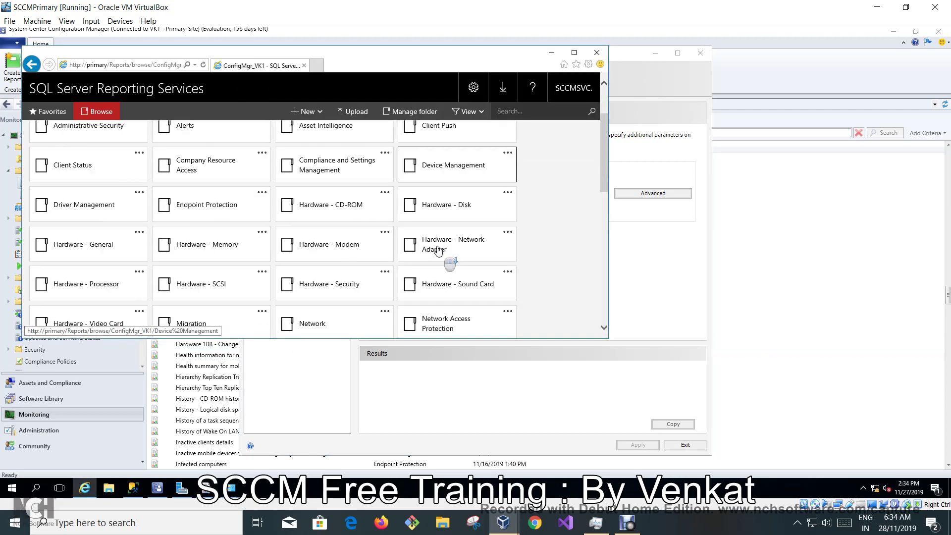
{"action": "scroll", "coordinate": [438, 251], "scroll_direction": "down", "scroll_amount": 2}
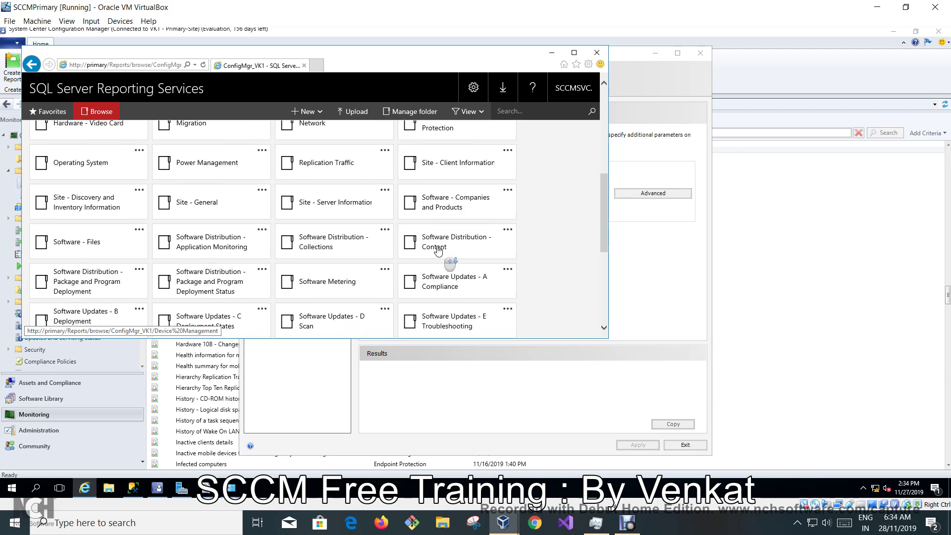
{"action": "scroll", "coordinate": [437, 251], "scroll_direction": "down", "scroll_amount": 2}
{"action": "scroll", "coordinate": [438, 251], "scroll_direction": "down", "scroll_amount": 4}
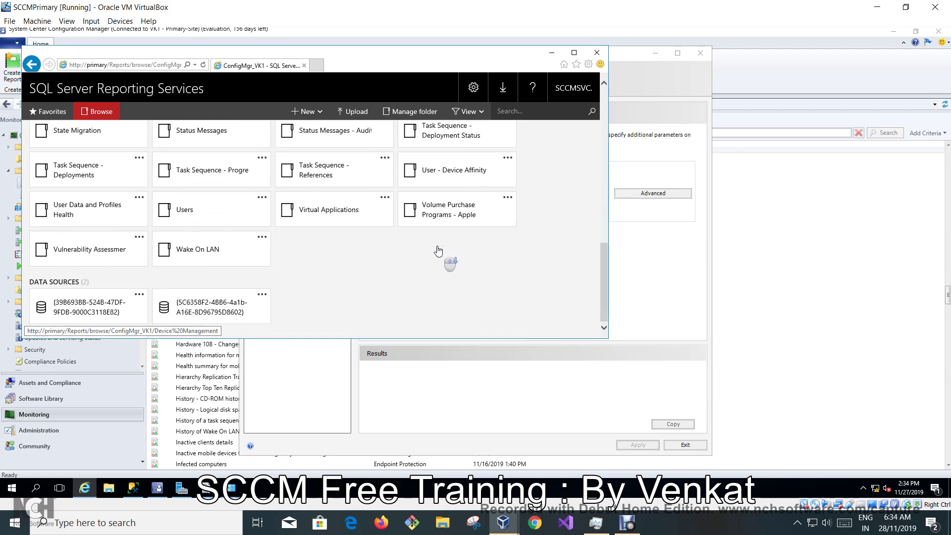
{"action": "scroll", "coordinate": [436, 251], "scroll_direction": "up", "scroll_amount": 2}
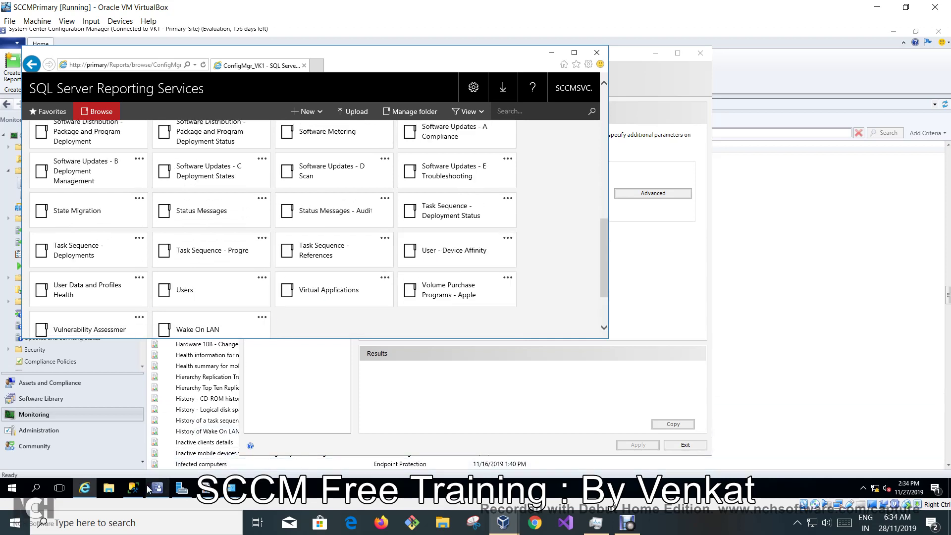
Expand the Databases folder in SQL Server Management Studio and view the report server database settings in Reporting Services Configuration Manager
{"action": "left_click", "coordinate": [133, 488]}
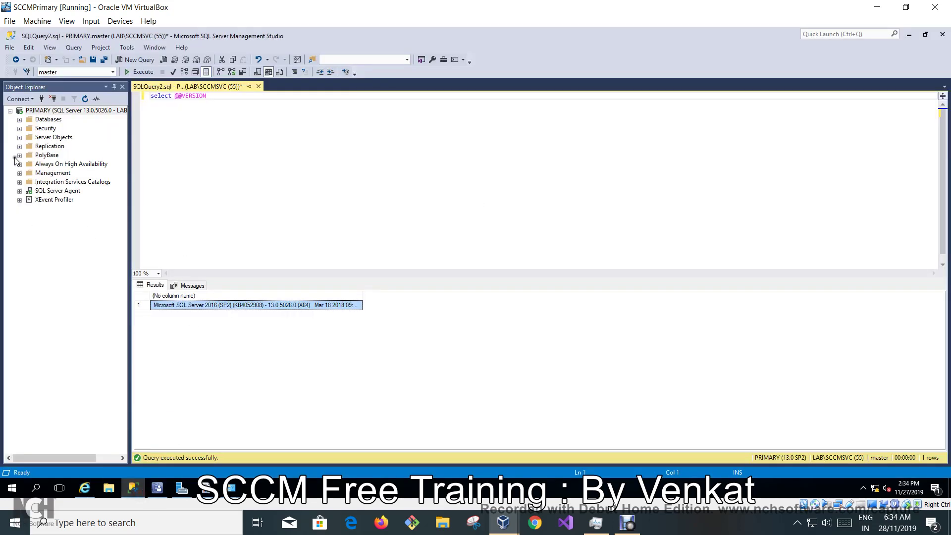
{"action": "left_click", "coordinate": [20, 121]}
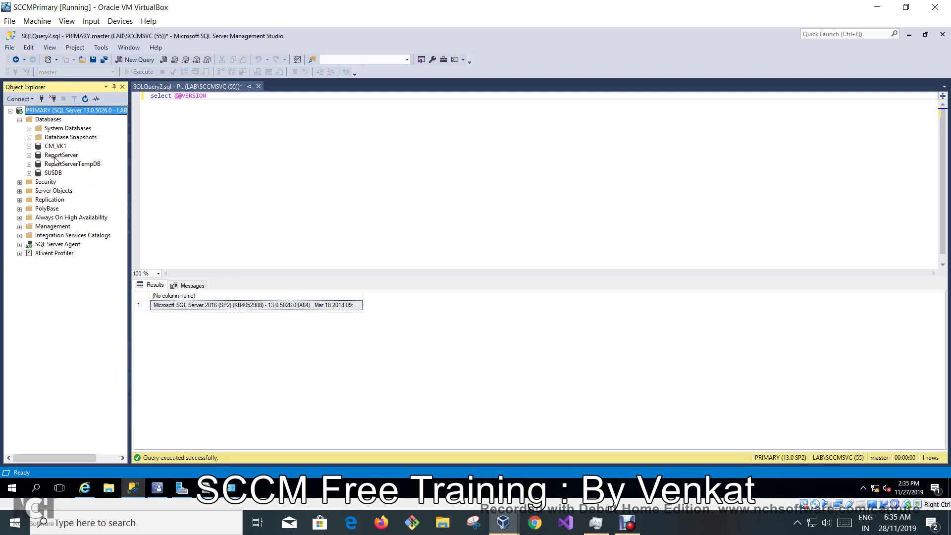
{"action": "left_click", "coordinate": [206, 488]}
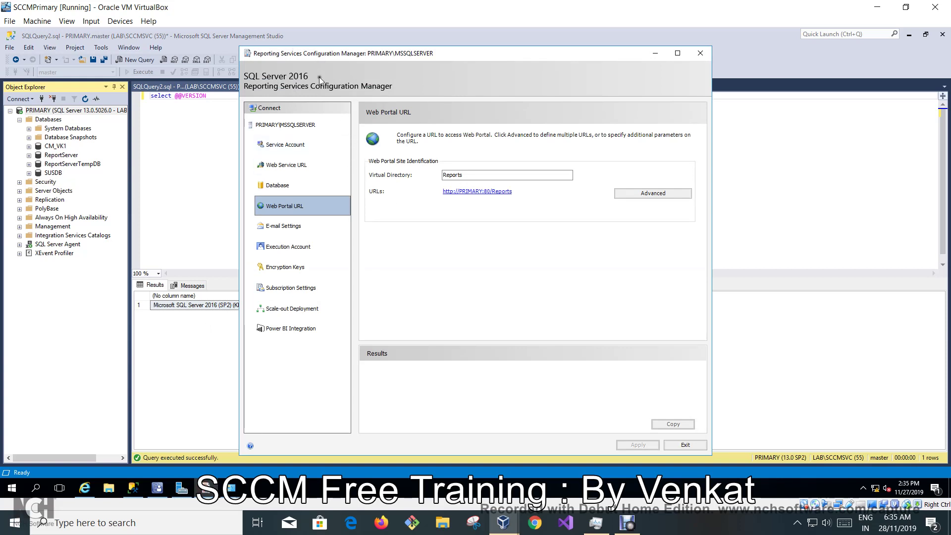
{"action": "left_click", "coordinate": [275, 185]}
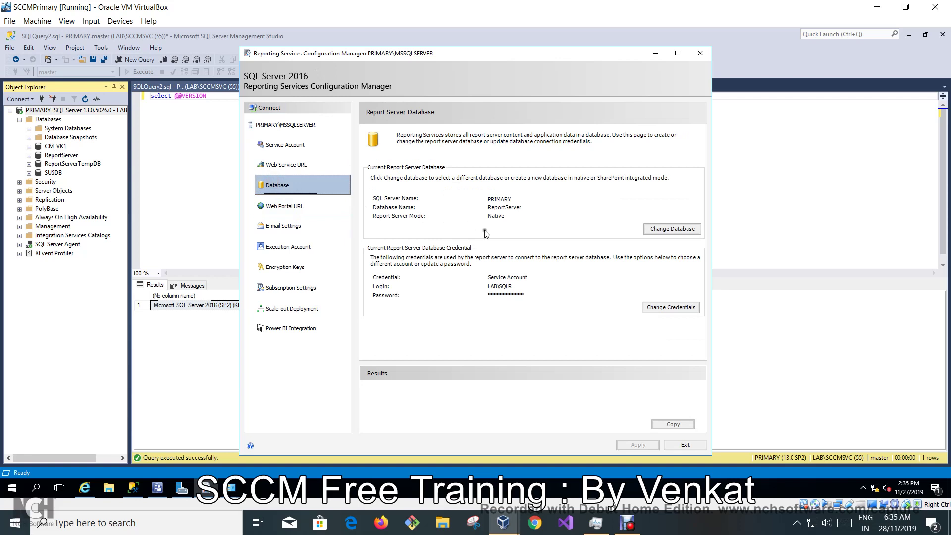